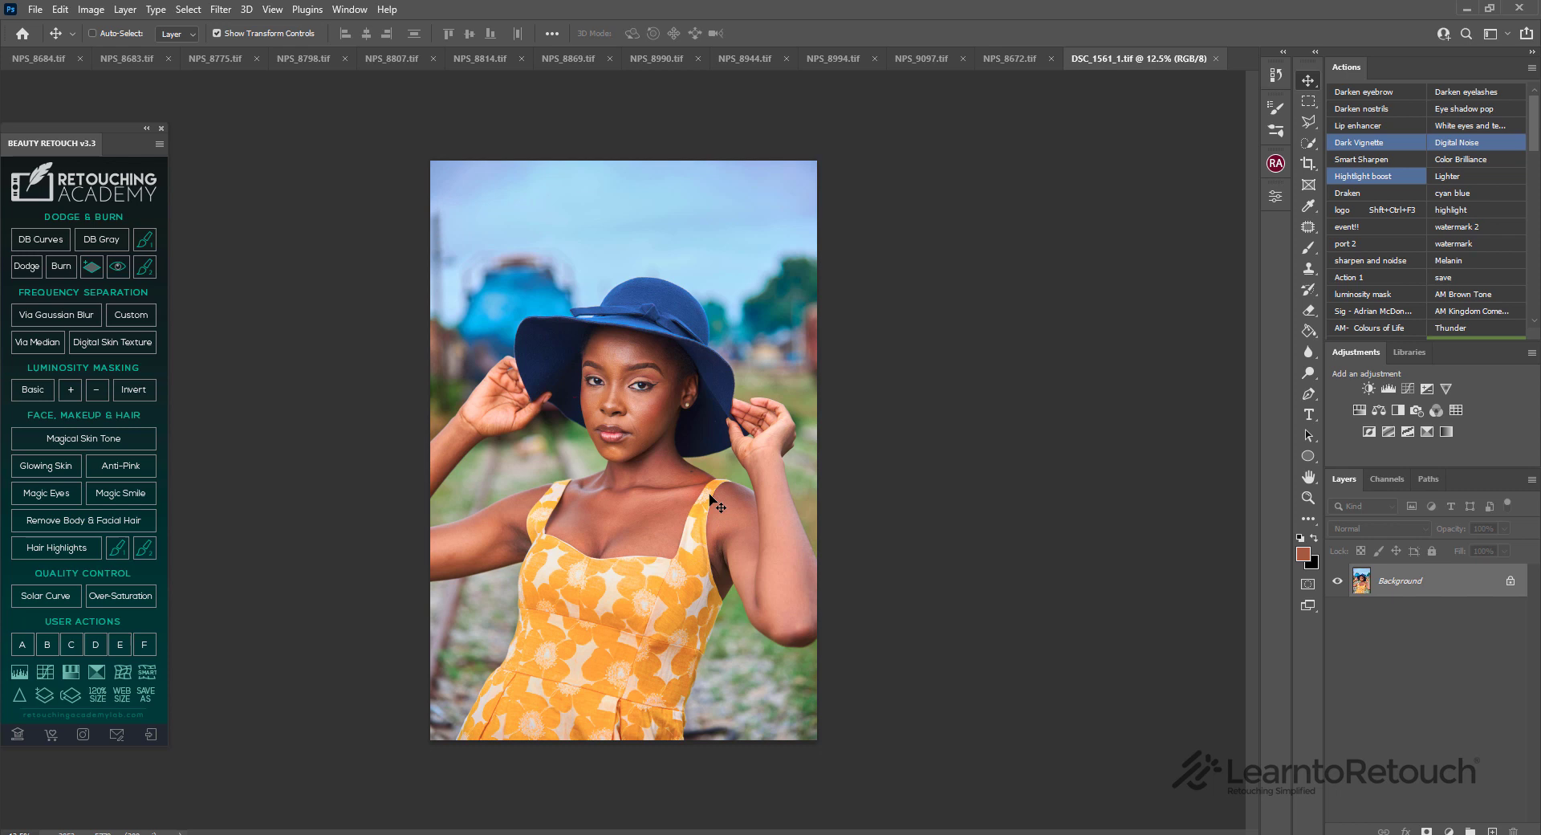
Dismiss the locked Background warning, then fit the whole portrait to the window with Ctrl+0.
left_click_drag(709, 498, 706, 486)
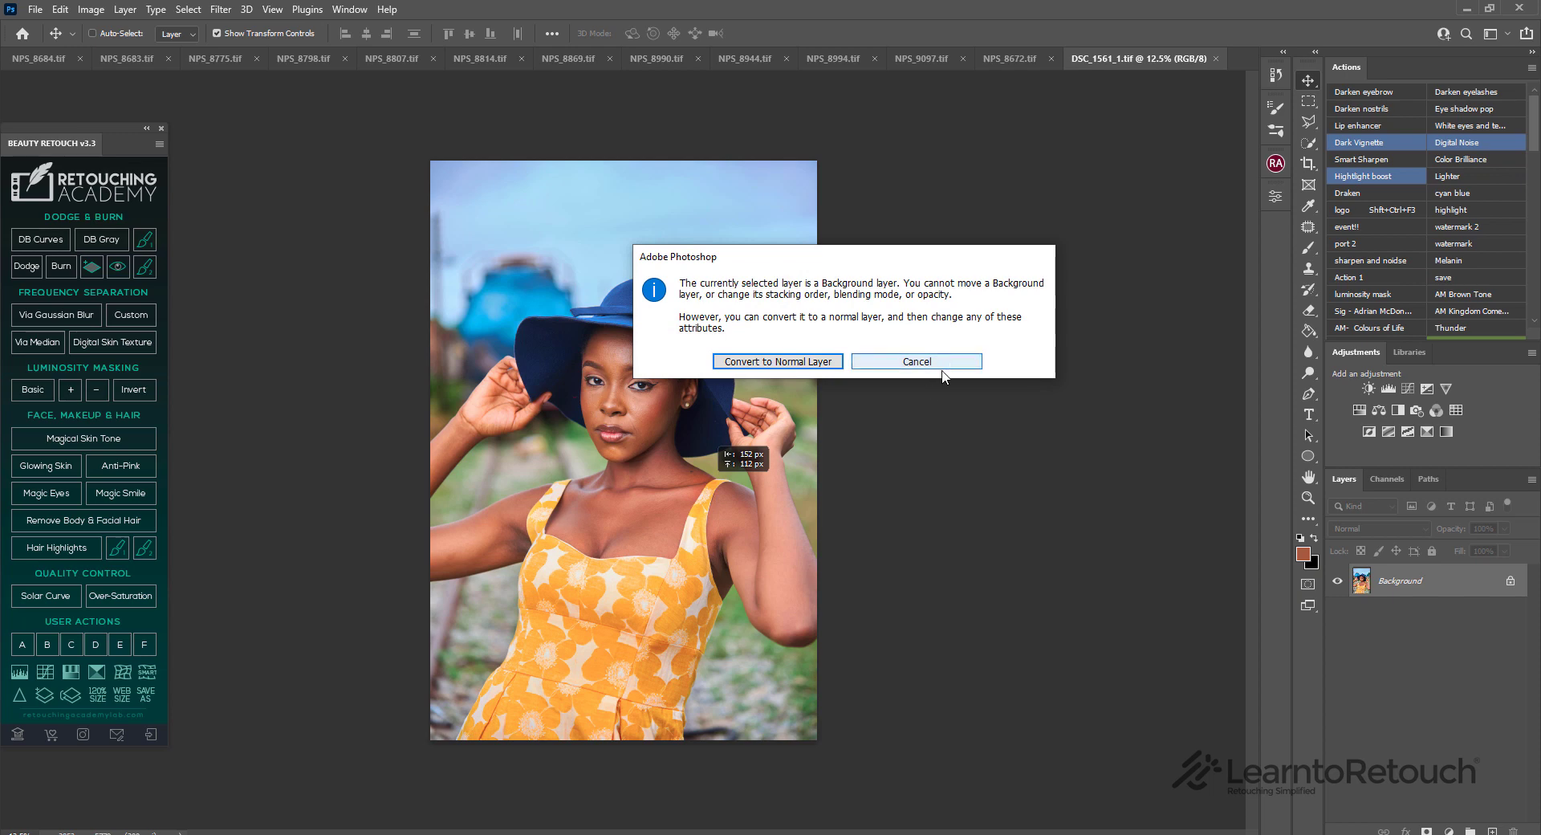
left_click(916, 362)
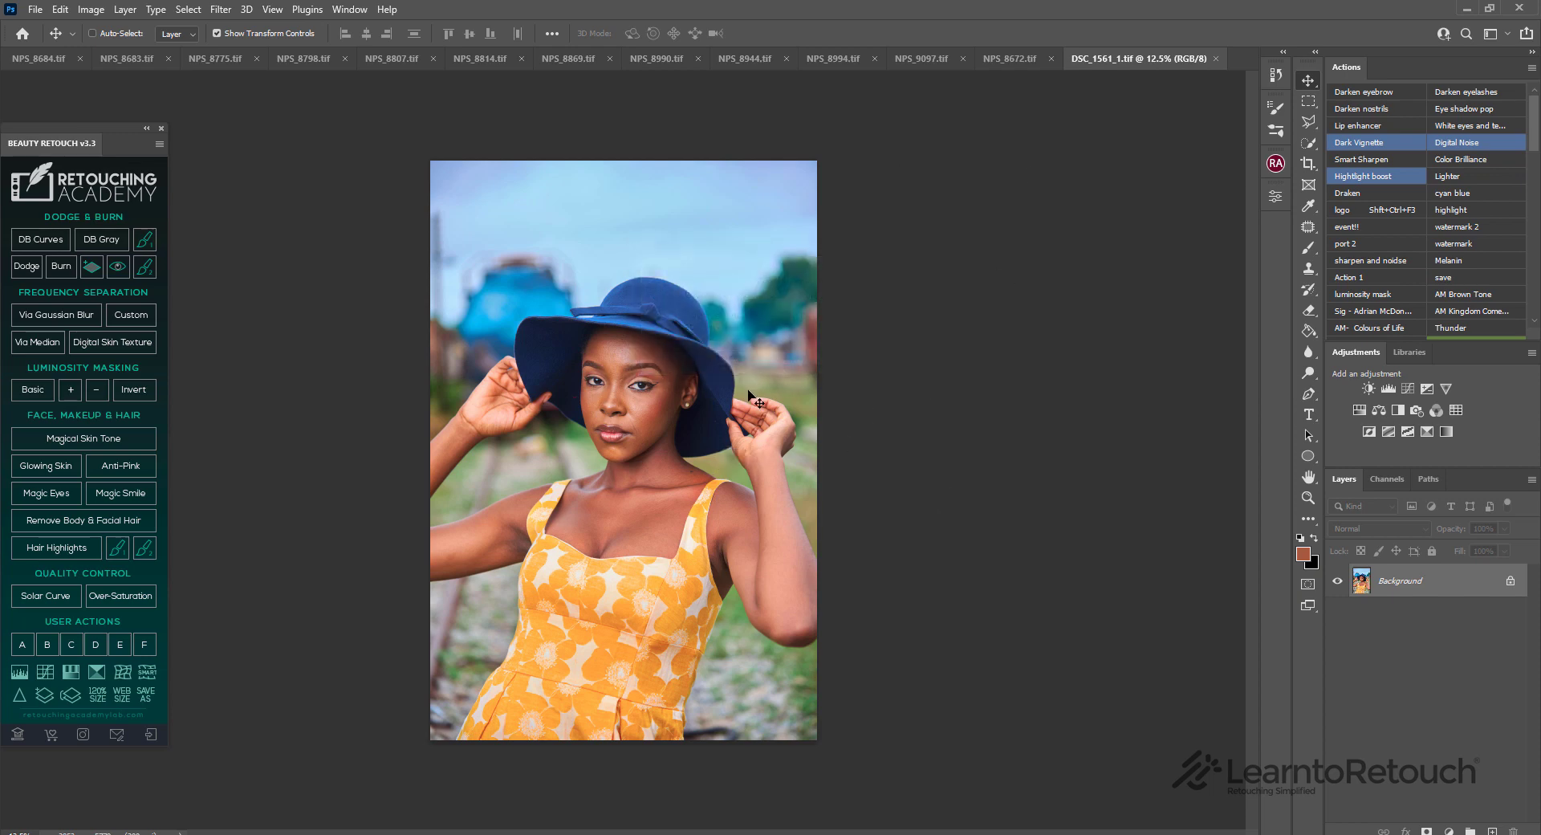
key("ctrl+plus")
key("ctrl+plus")
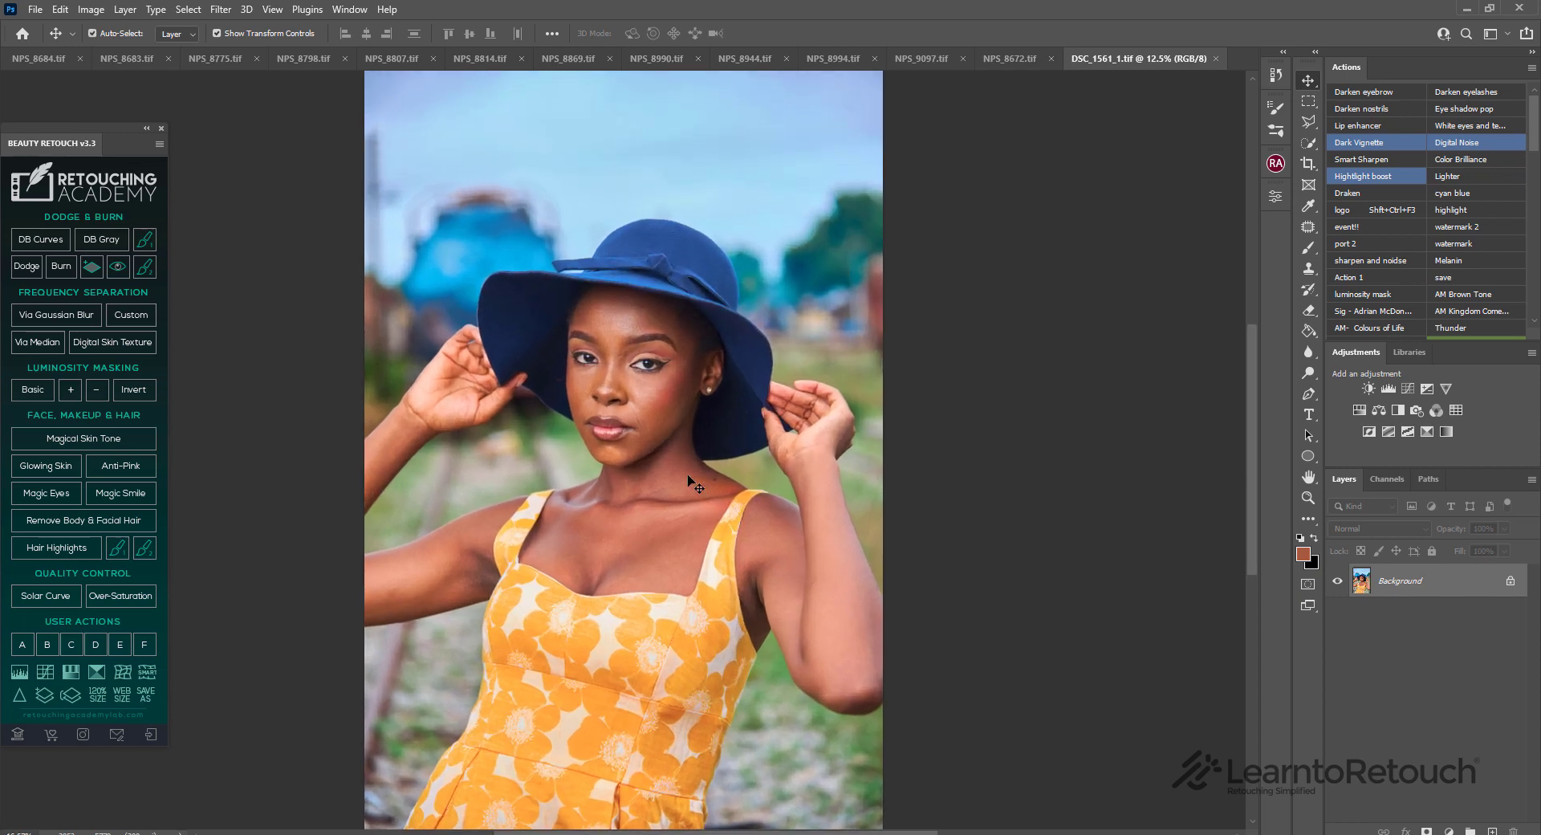
key("ctrl+minus")
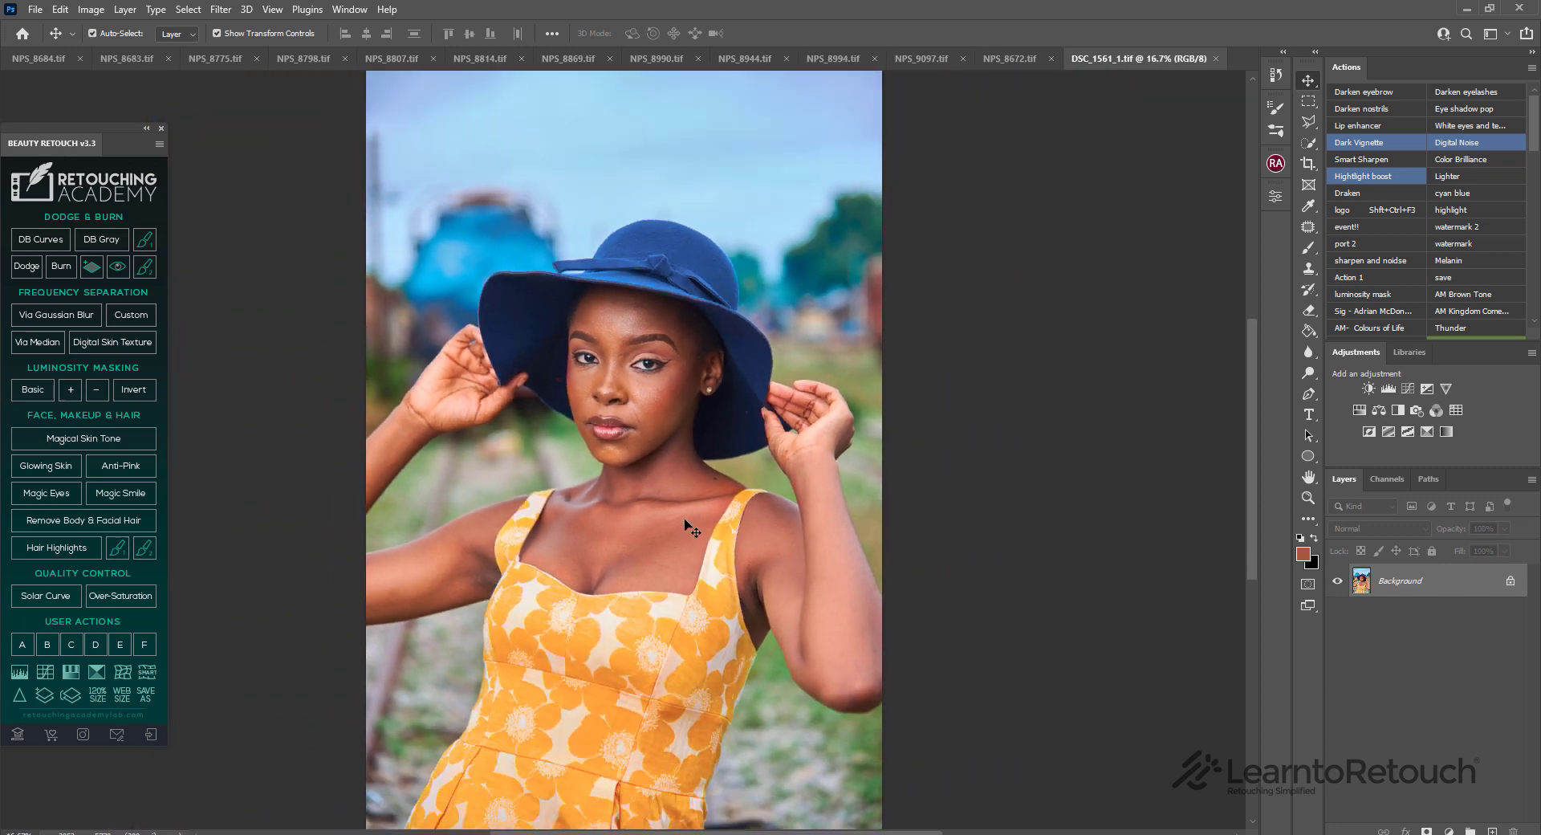
key("ctrl+0")
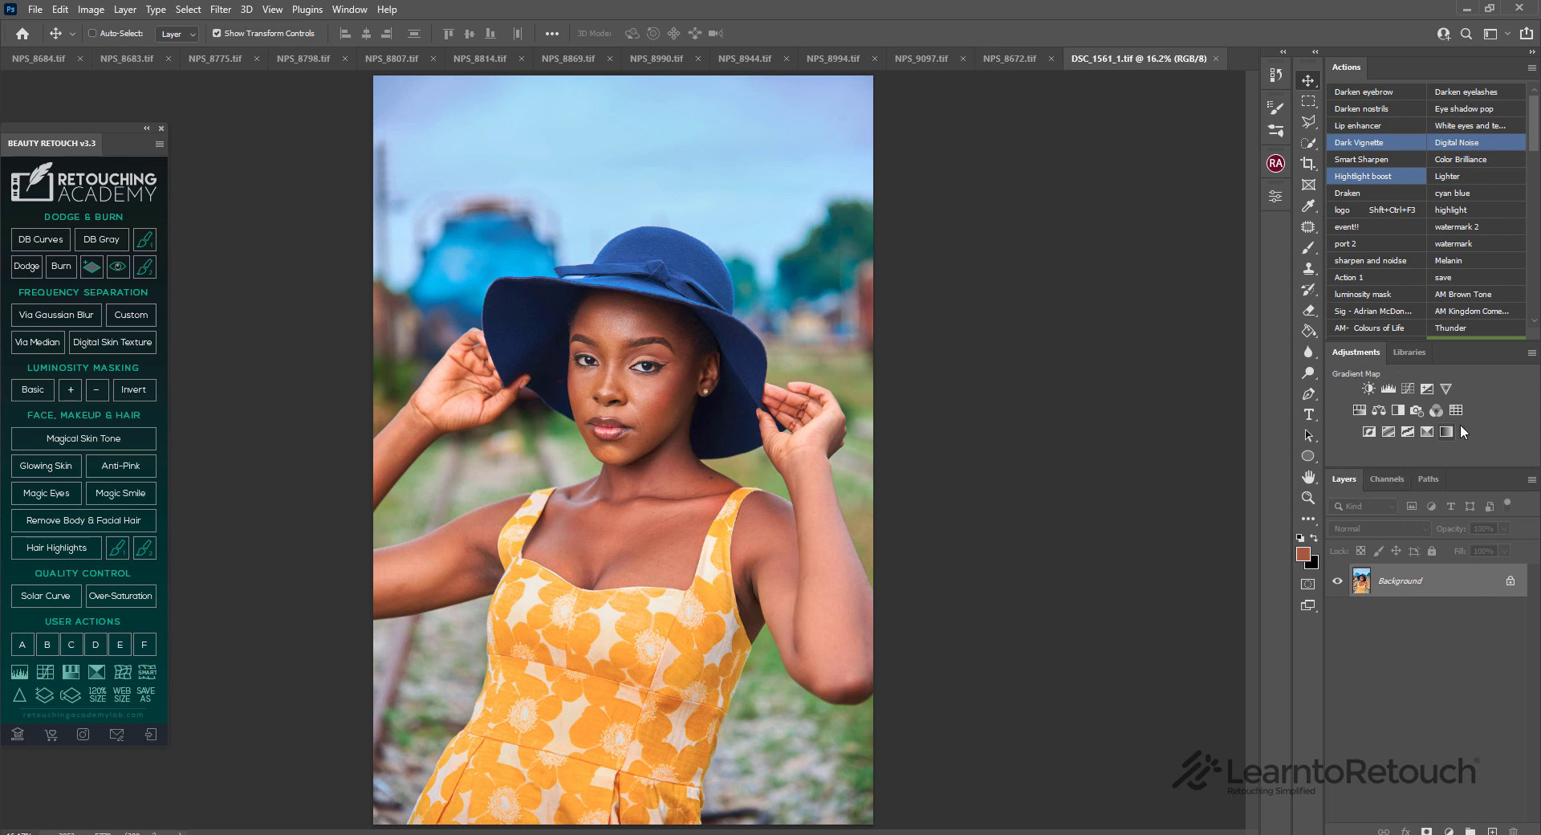
Add a Selective Color adjustment layer and raise Yellow in the Yellows range.
left_click(1428, 432)
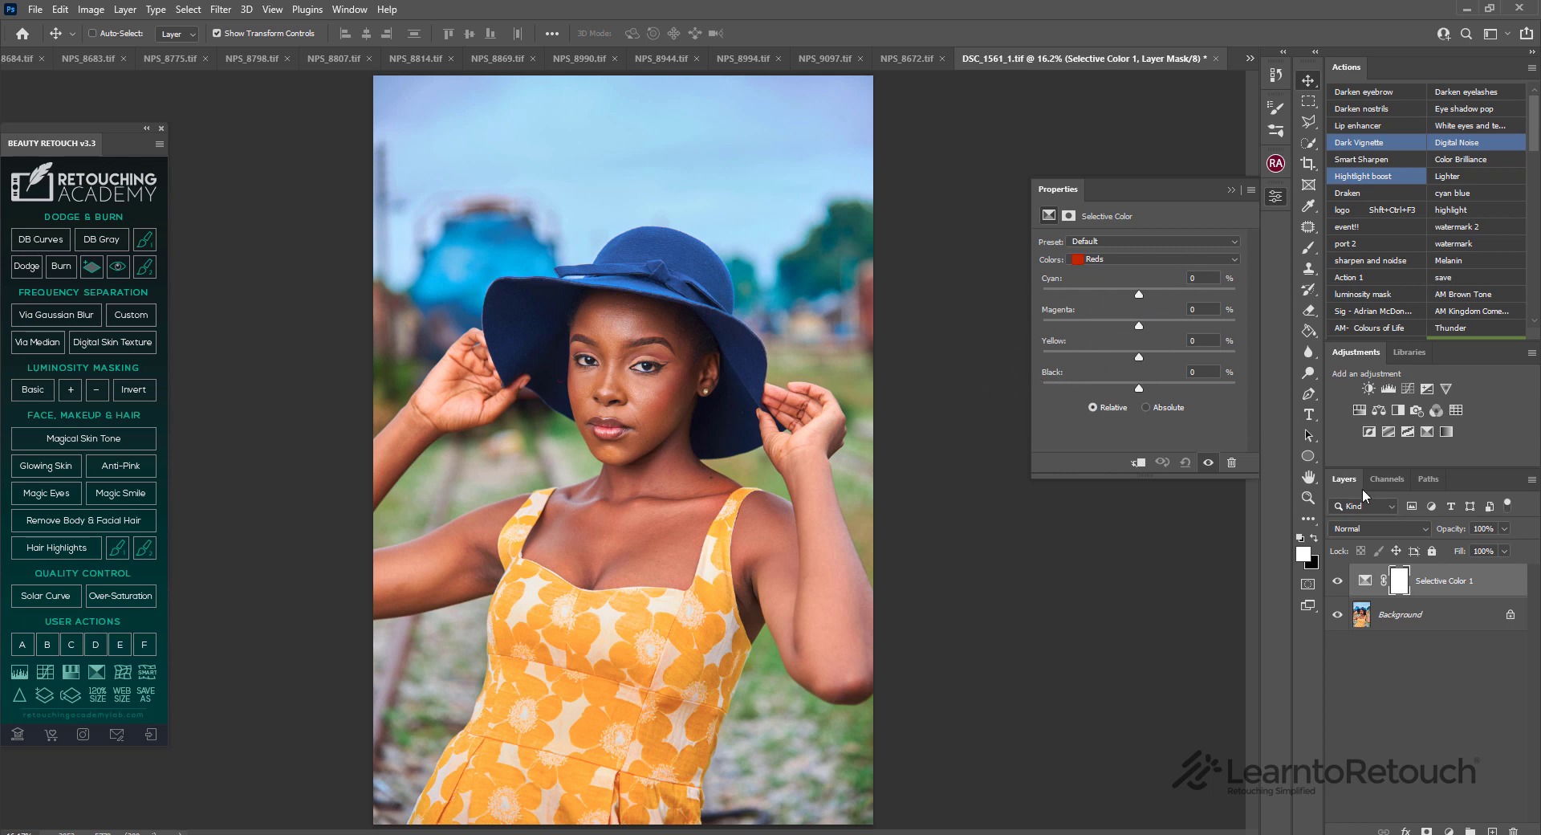
left_click(1153, 259)
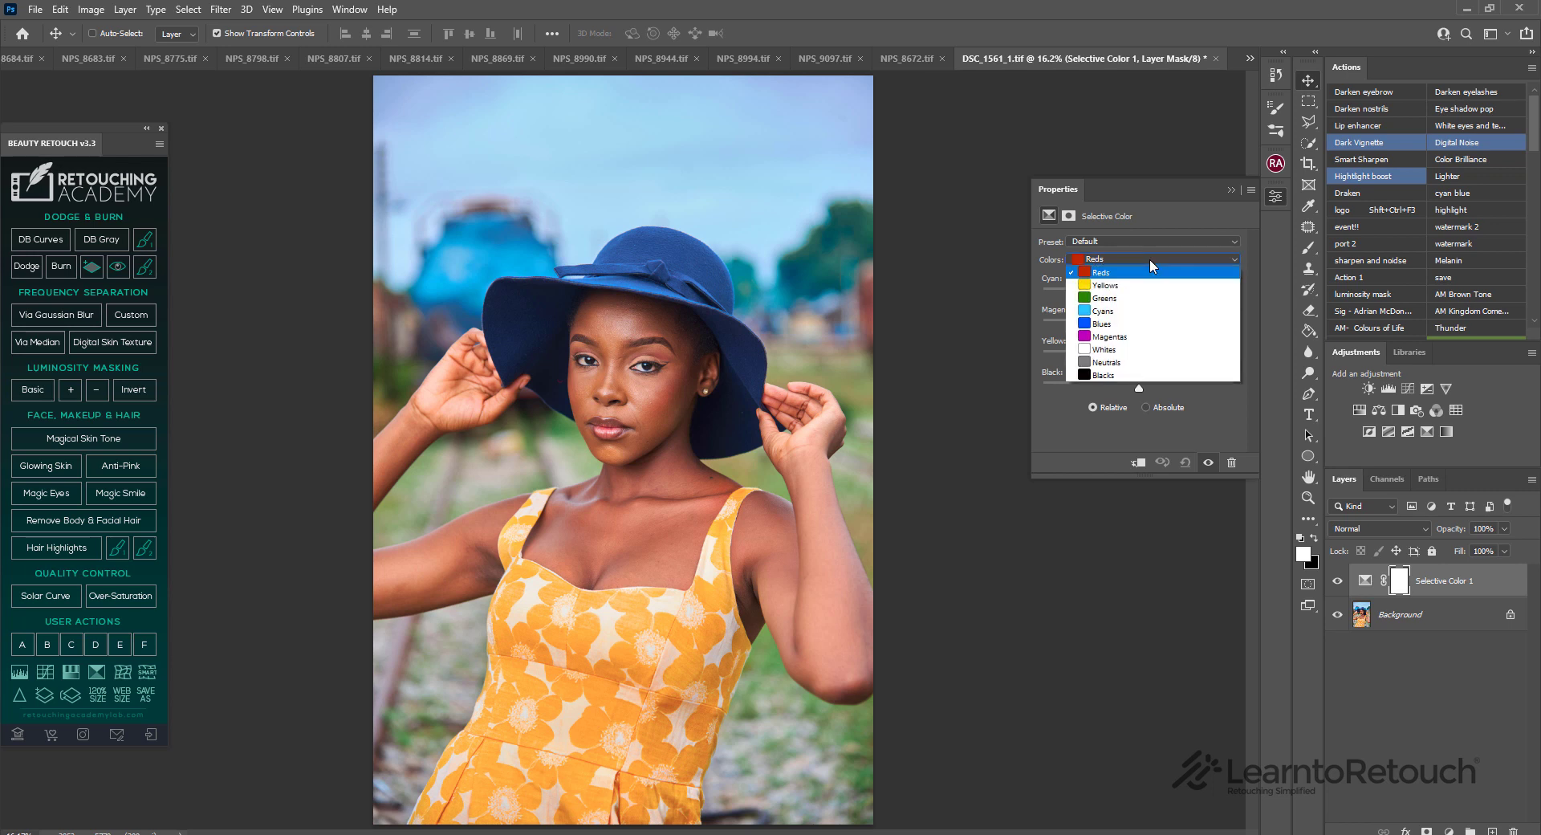
left_click(1126, 277)
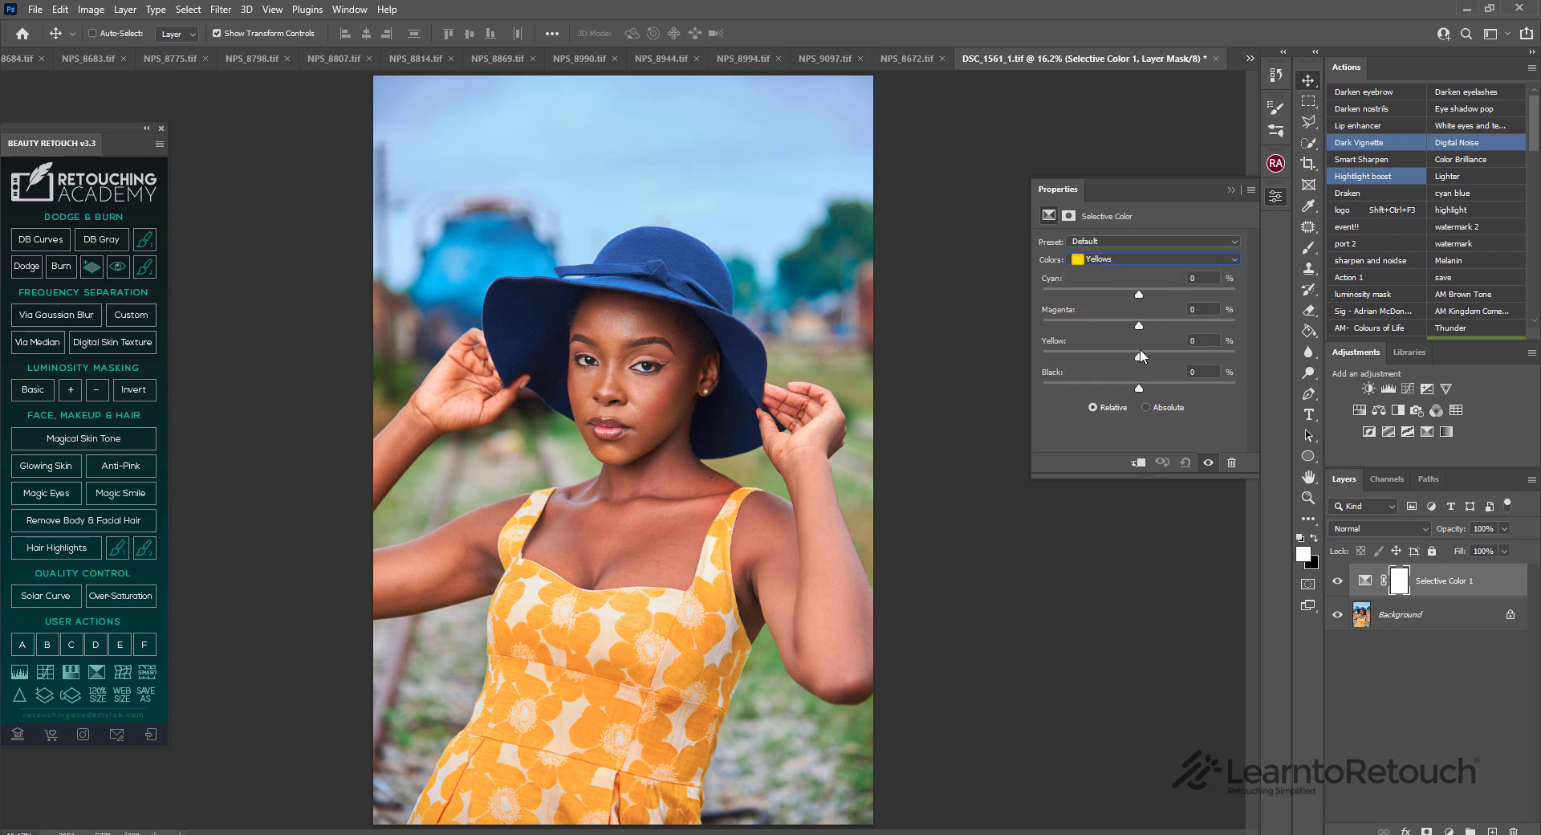
left_click_drag(1139, 357, 1171, 361)
left_click_drag(1203, 364, 1207, 361)
Lower Magenta in the Greens and raise Cyan in the Cyans.
left_click(1137, 259)
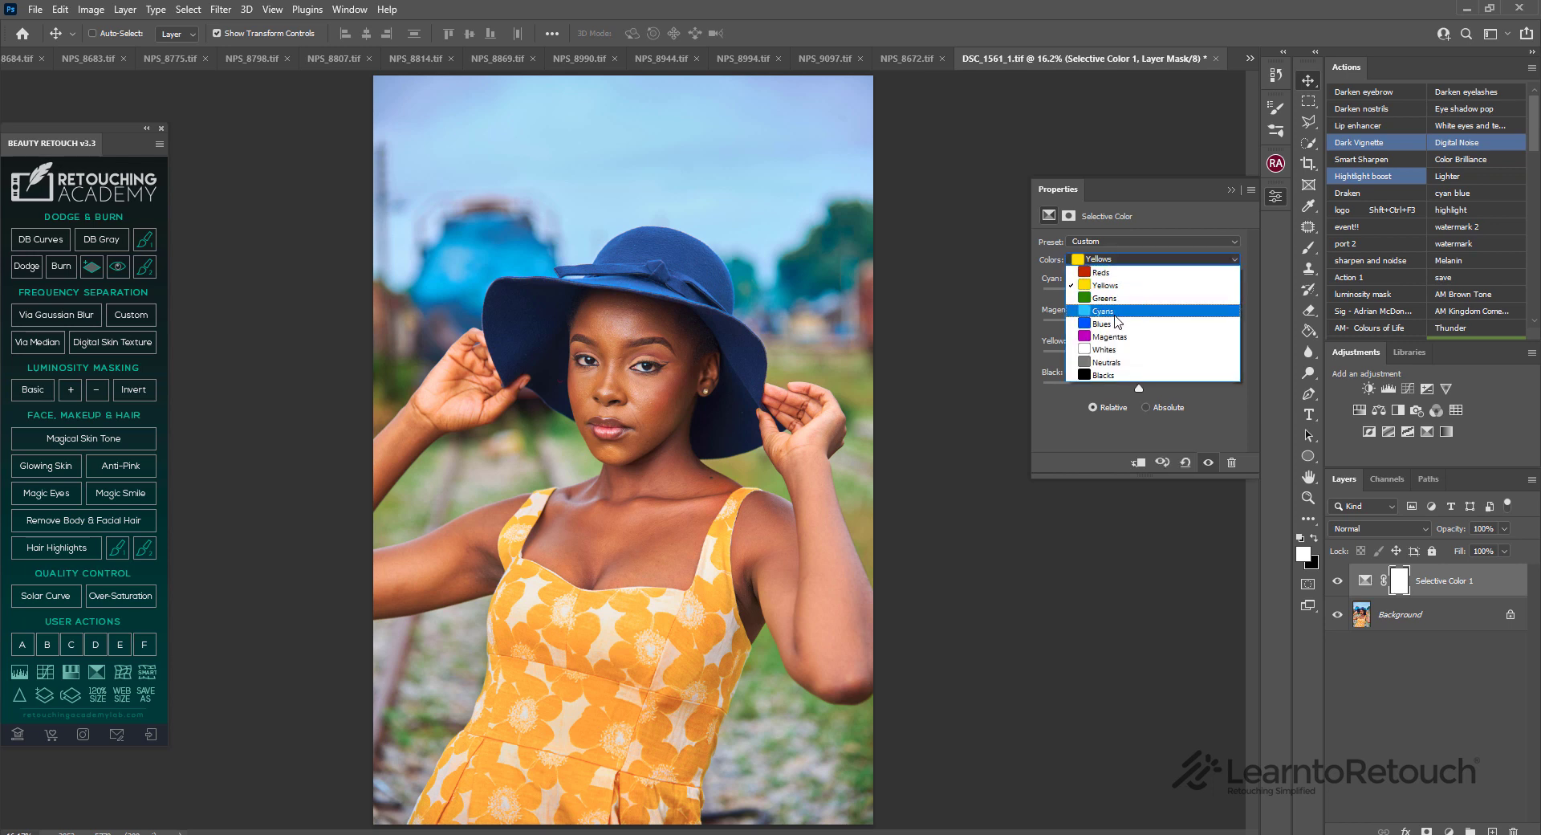
left_click(1115, 298)
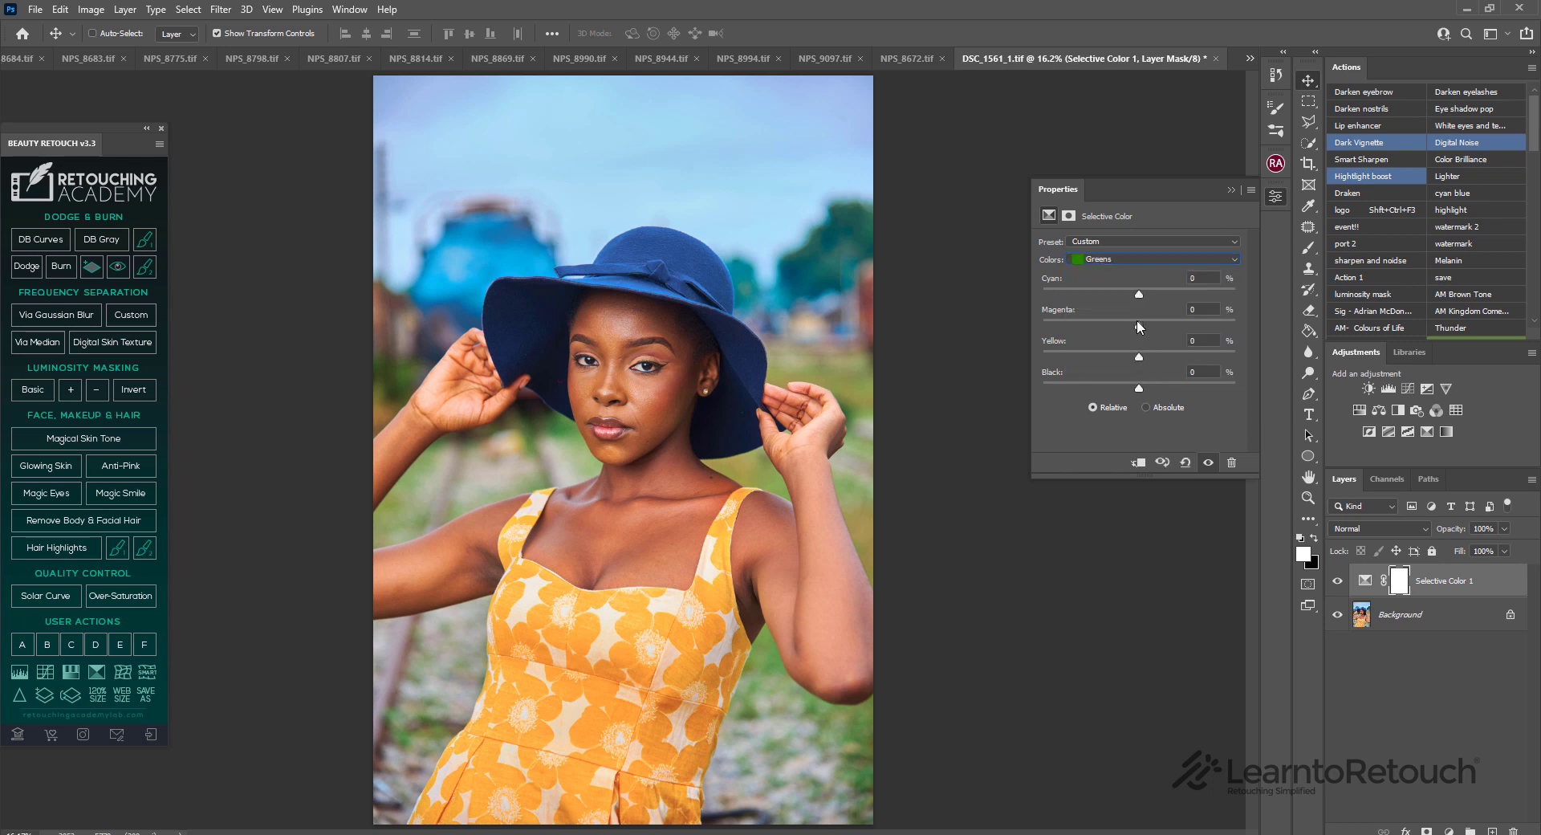
left_click_drag(1091, 331, 1073, 330)
left_click(1120, 259)
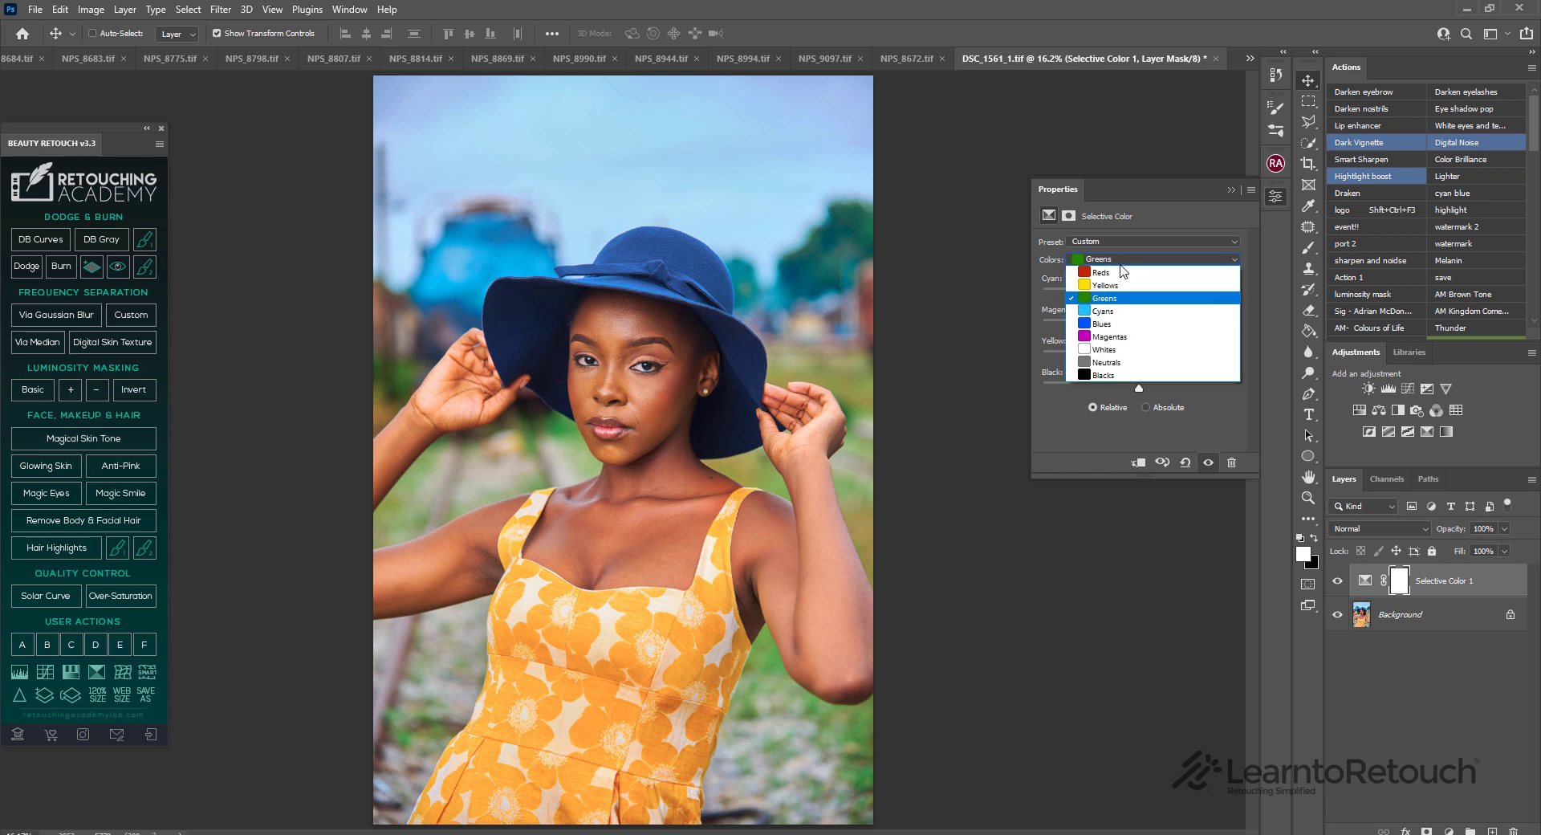
left_click(1125, 311)
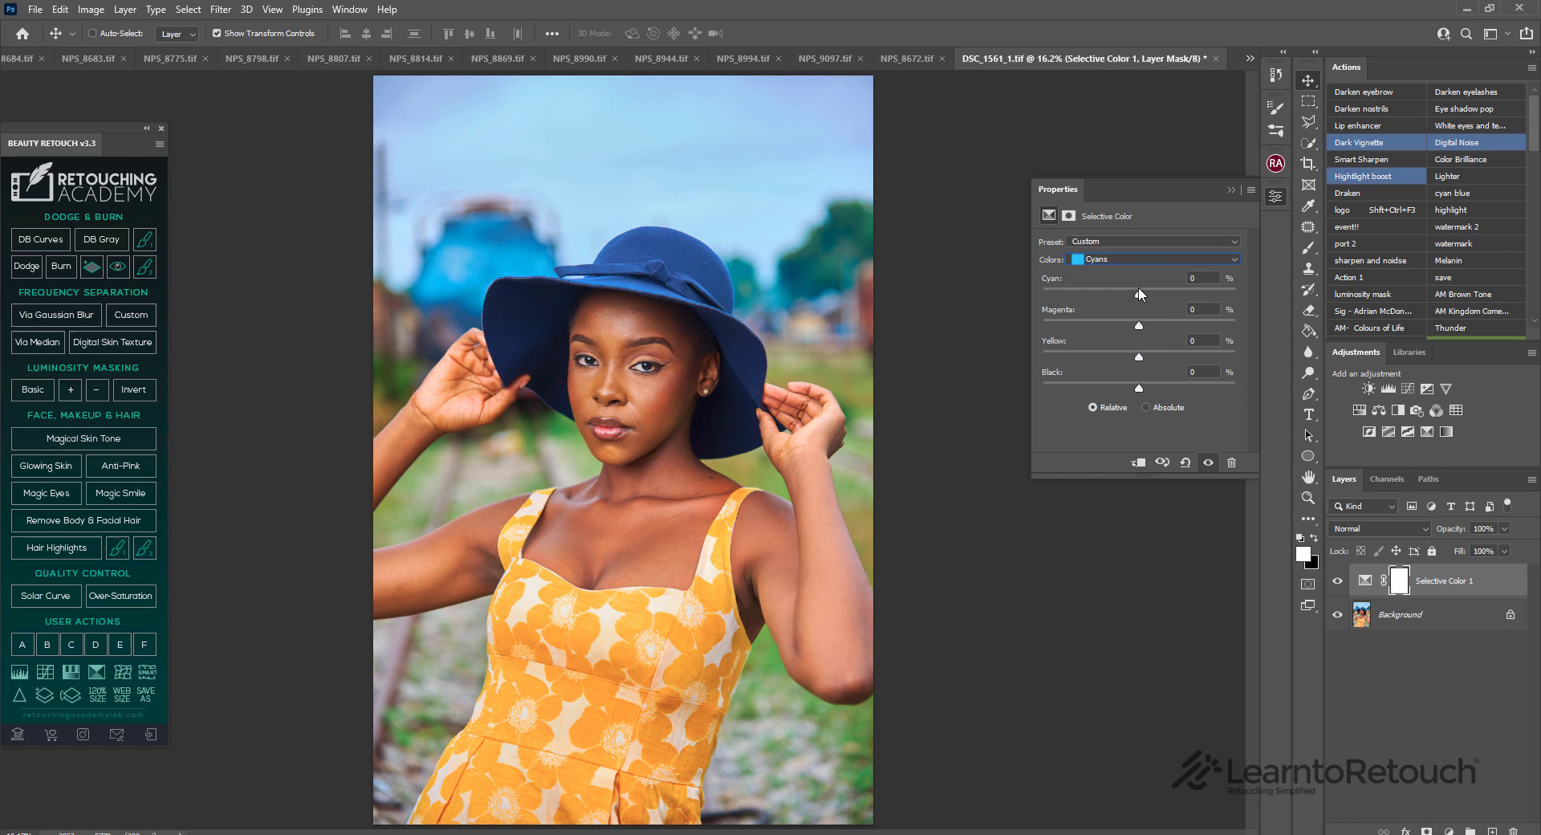
left_click_drag(1139, 290, 1176, 302)
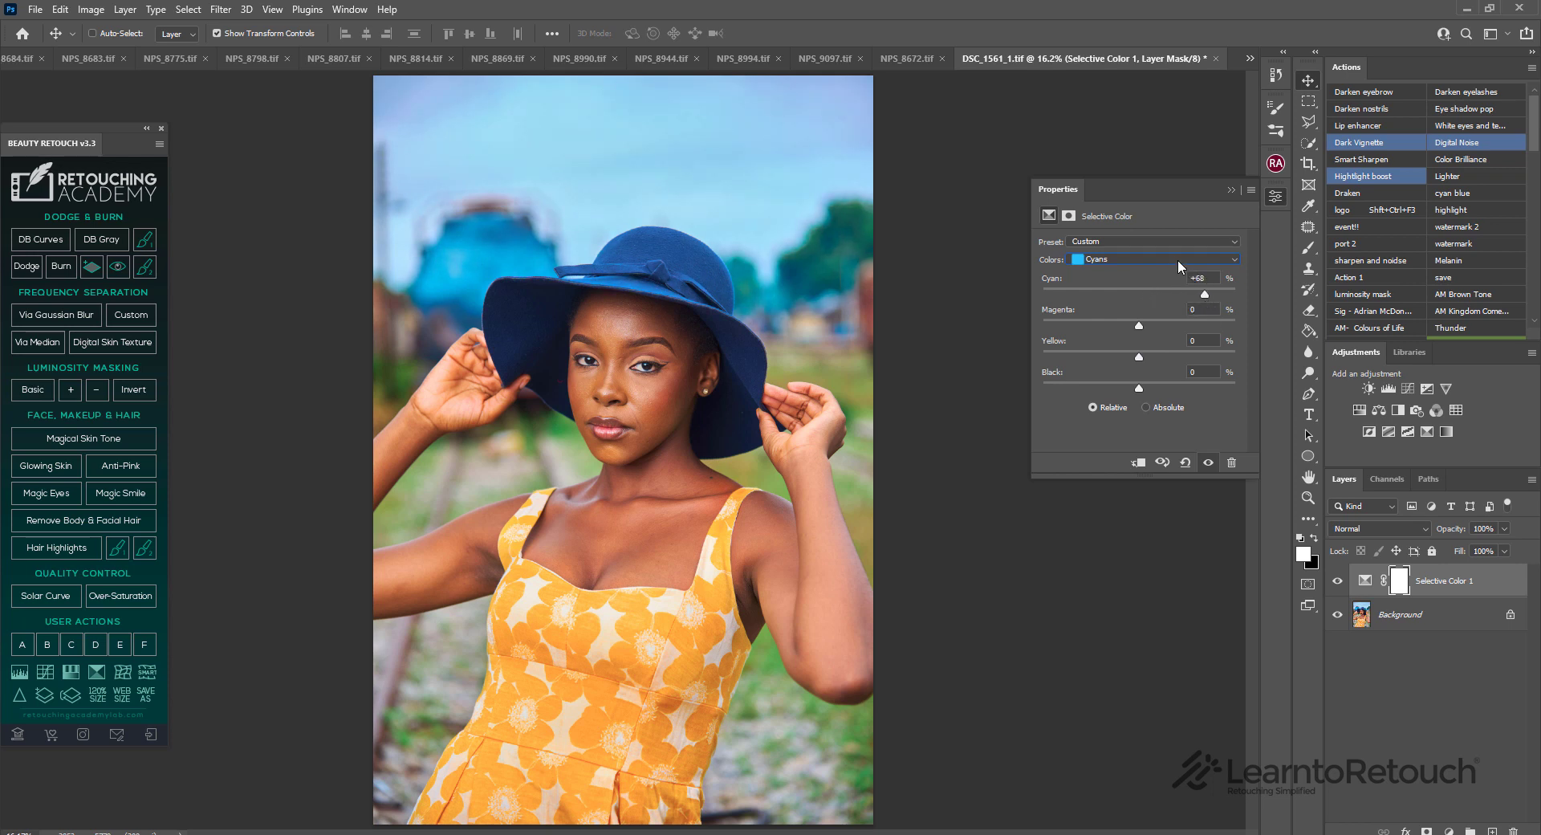
Set the Blues to Yellow −62 and Black +48 to deepen the blue hat.
left_click(1177, 259)
left_click(1147, 329)
left_click_drag(1139, 355, 1068, 359)
mouse_move(1142, 388)
left_mouse_down()
mouse_move(1099, 390)
mouse_move(1178, 403)
left_mouse_up()
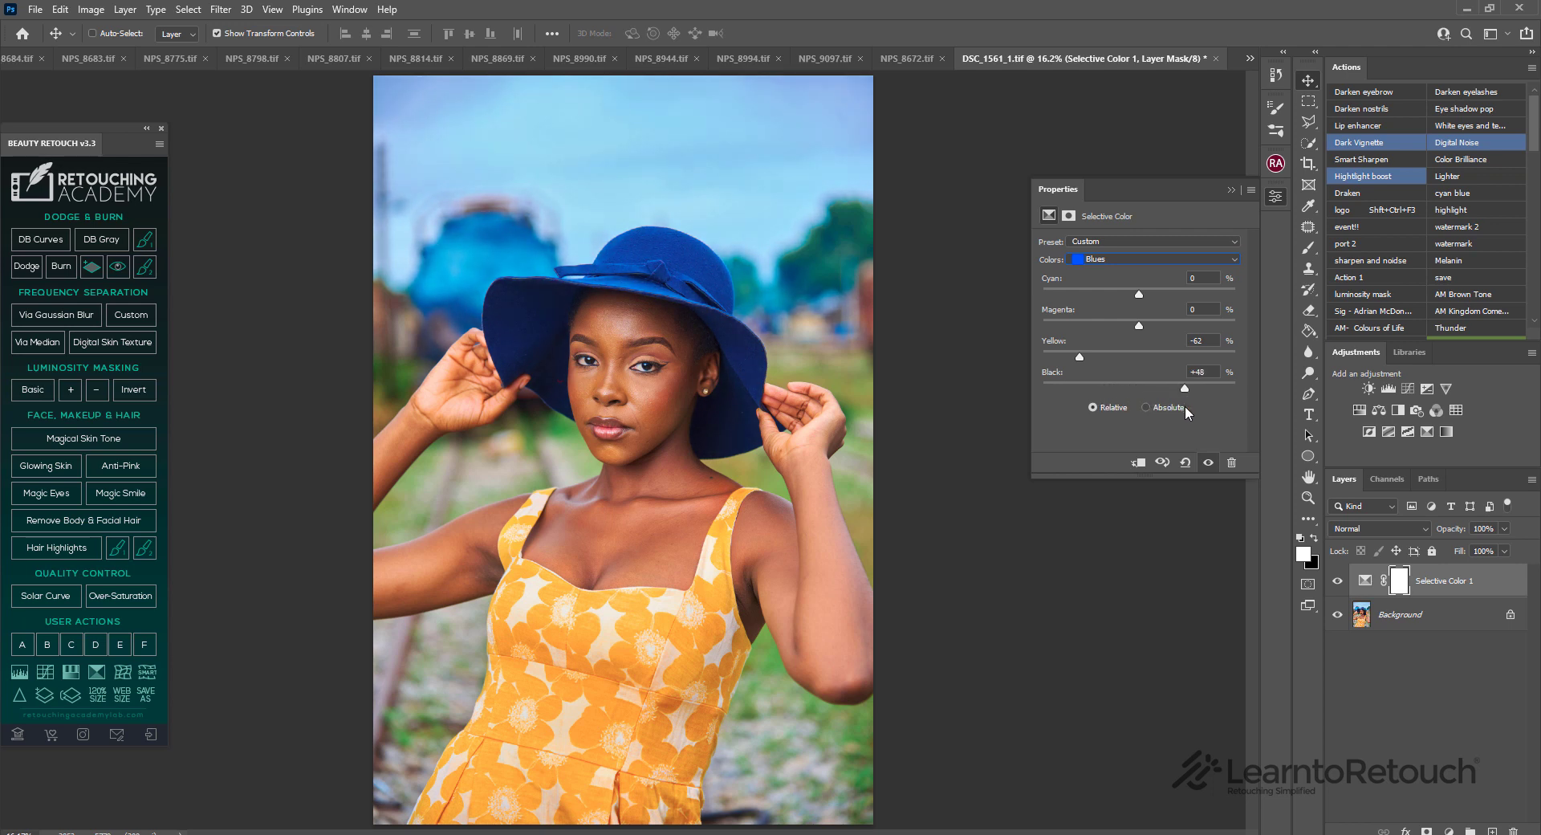
Lower Black in Cyans, set Yellows to Black +31 and Cyan +22, then select Magentas.
left_click(1149, 259)
left_click(1124, 311)
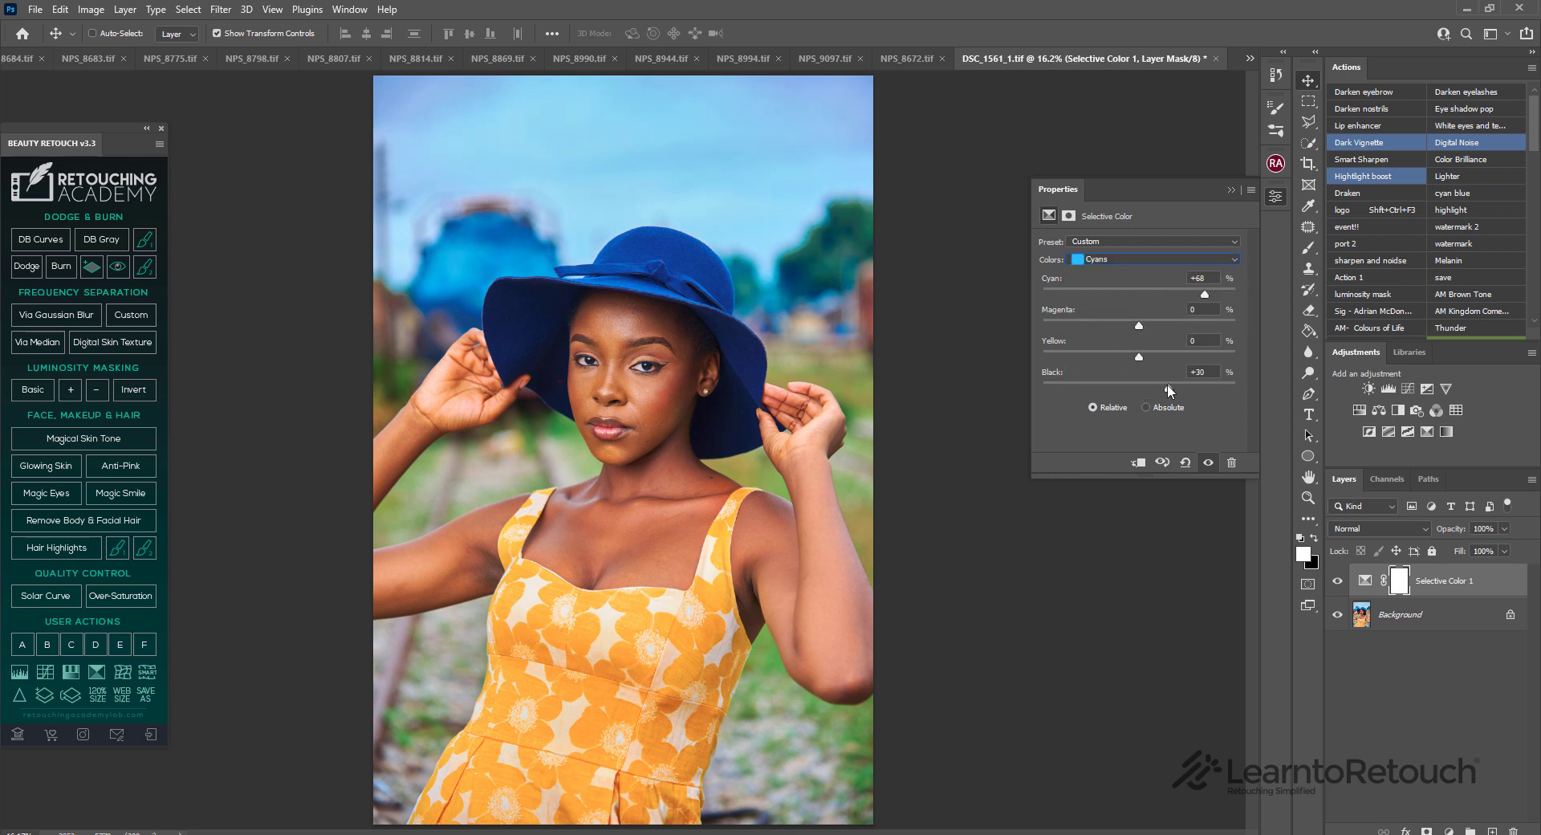
left_click_drag(1173, 385, 1159, 385)
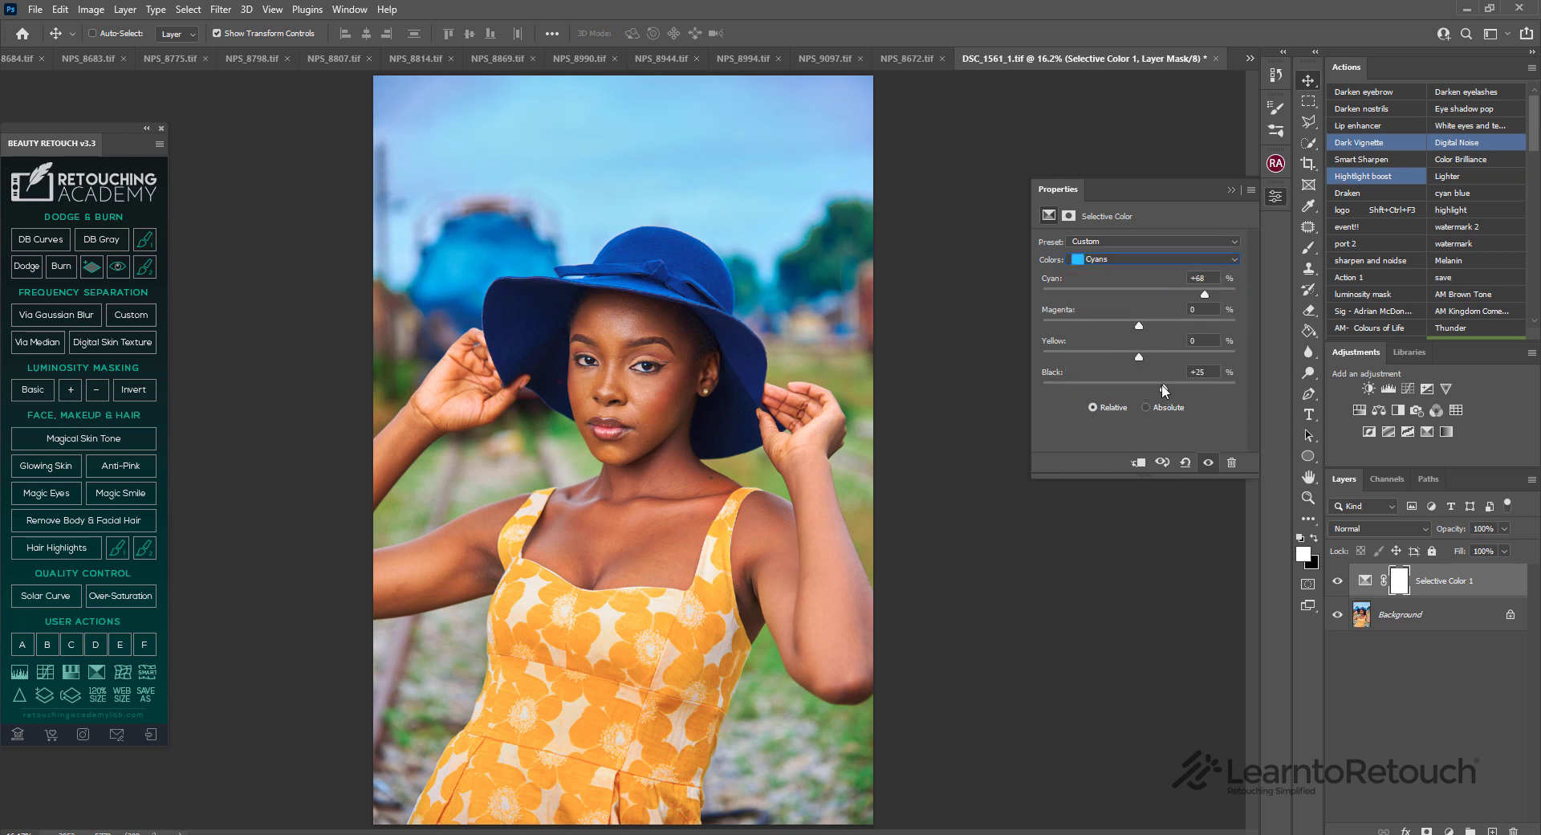
left_click(1106, 259)
left_click(1108, 277)
left_click_drag(1145, 388, 1168, 387)
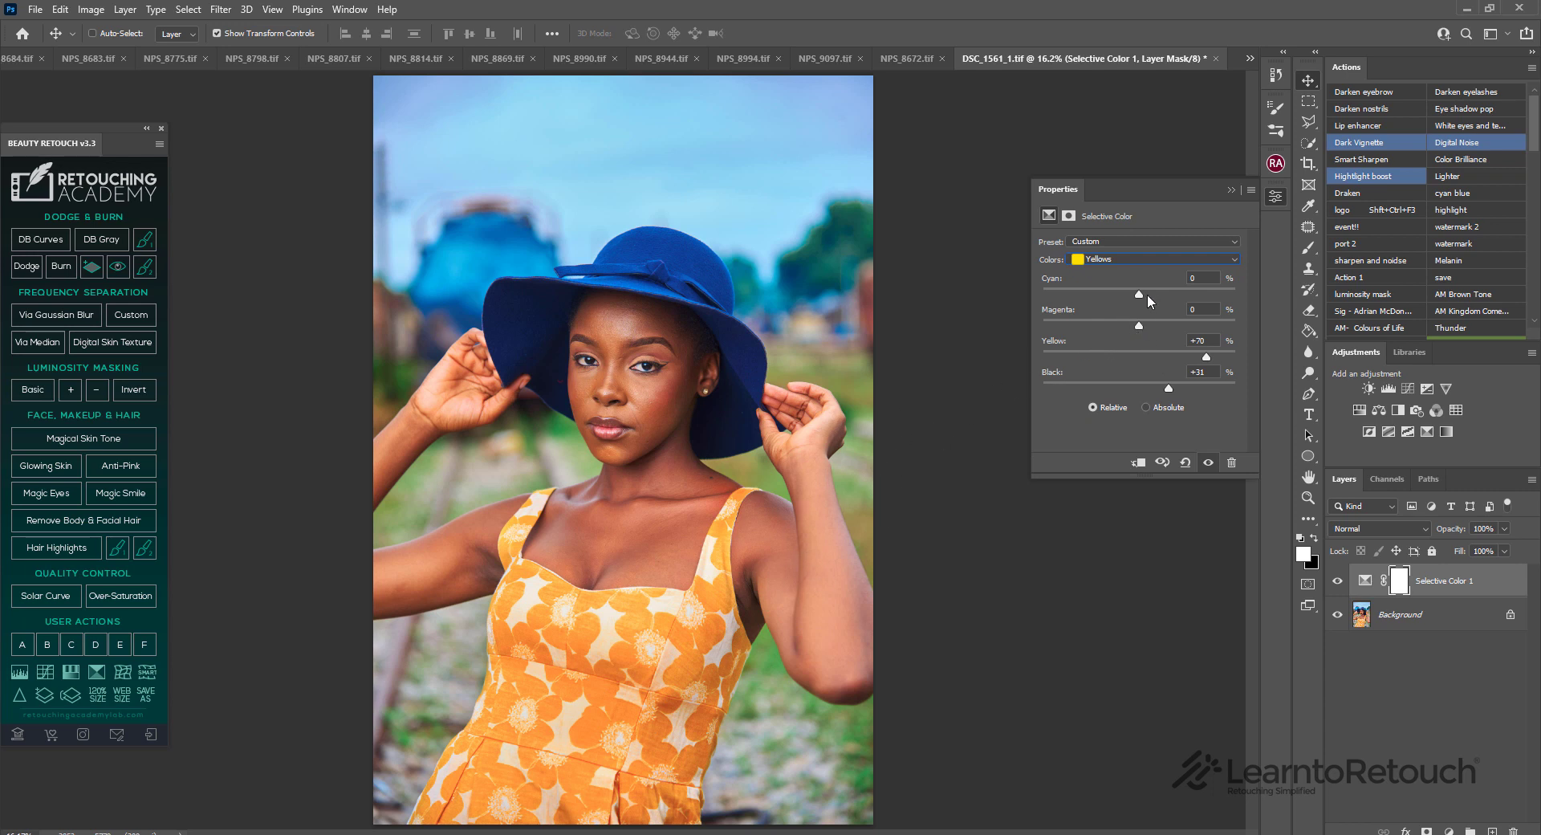
mouse_move(1139, 294)
left_mouse_down()
mouse_move(1164, 299)
mouse_move(1115, 329)
mouse_move(1128, 329)
left_mouse_up()
left_click(1154, 258)
left_click(1115, 337)
Compare the effect, then paint black on the Selective Color mask over the face and hands.
left_click(1275, 196)
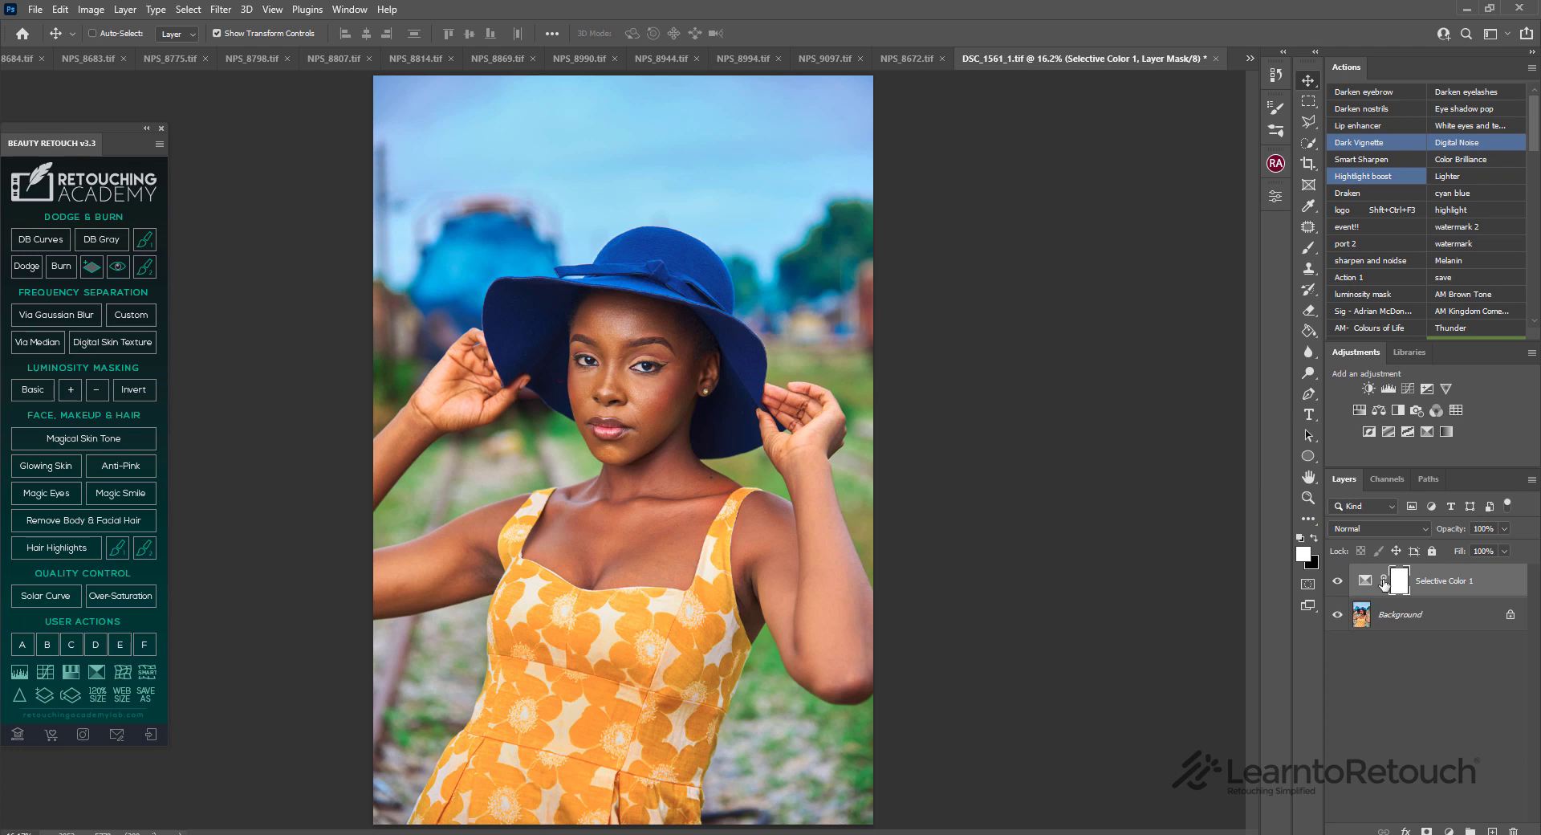
left_click(1338, 579)
left_click(1338, 580)
left_click(1309, 248)
left_click(1313, 537)
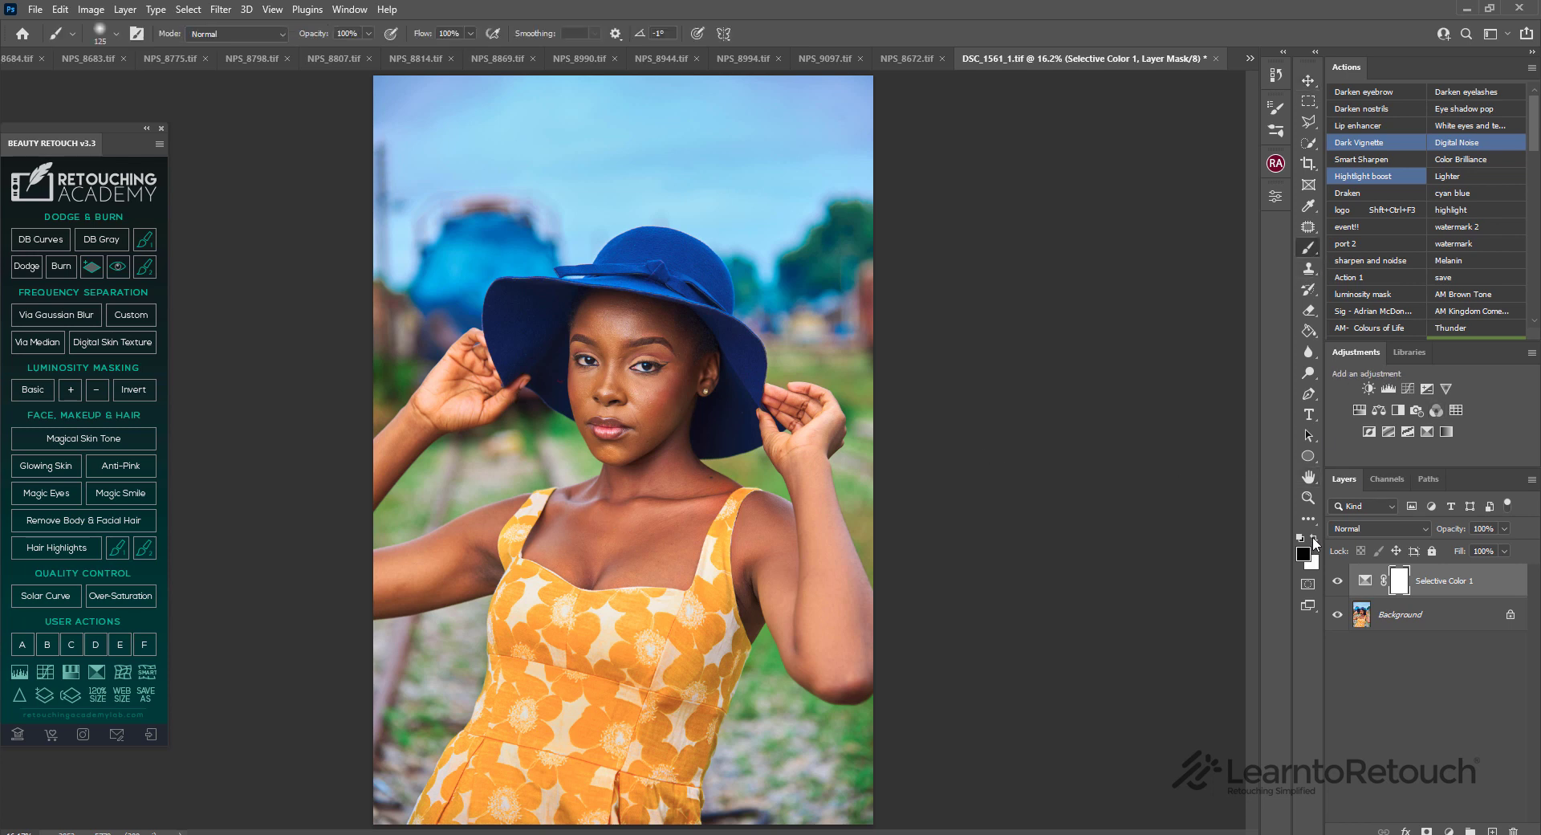
left_click(611, 367)
left_click_drag(440, 378, 514, 361)
Duplicate the Selective Color layer, group both into Group 1, and toggle the group to compare.
key("ctrl+j")
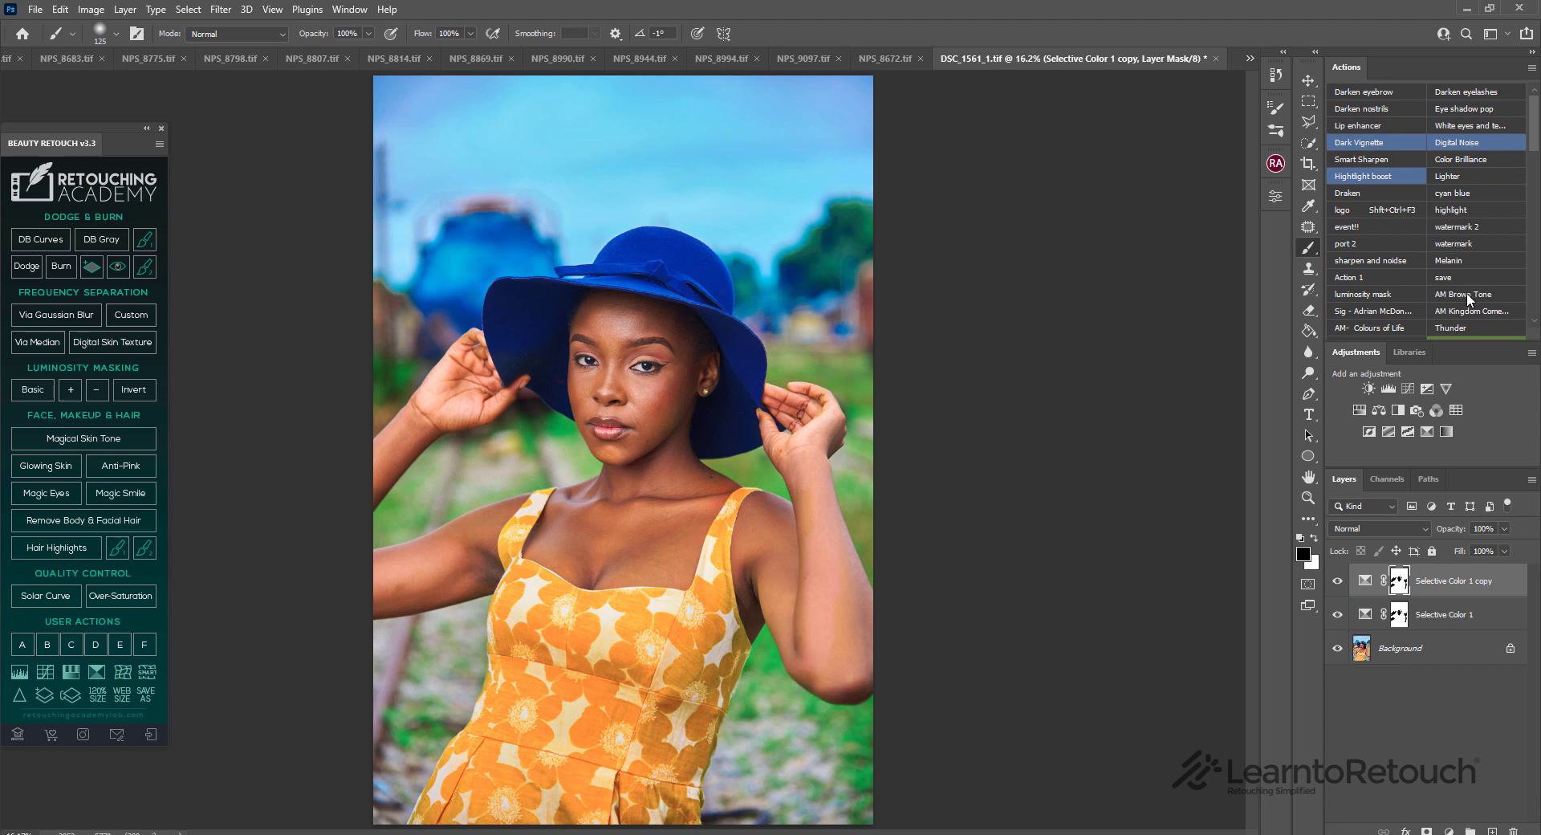
left_click(1445, 619, "ctrl")
key("ctrl+g")
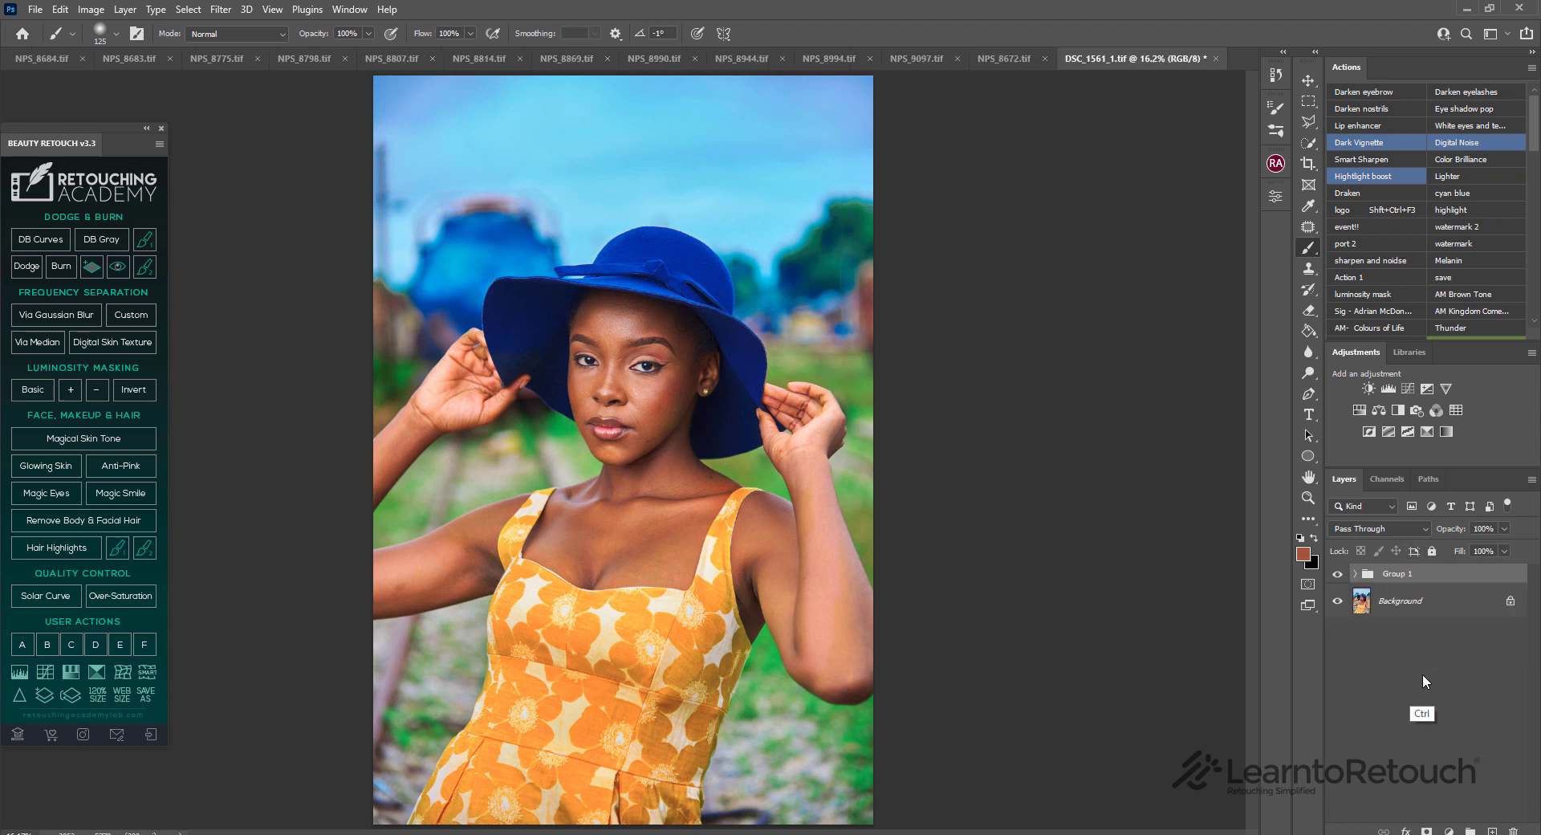
left_click(1339, 576)
left_click(1339, 574)
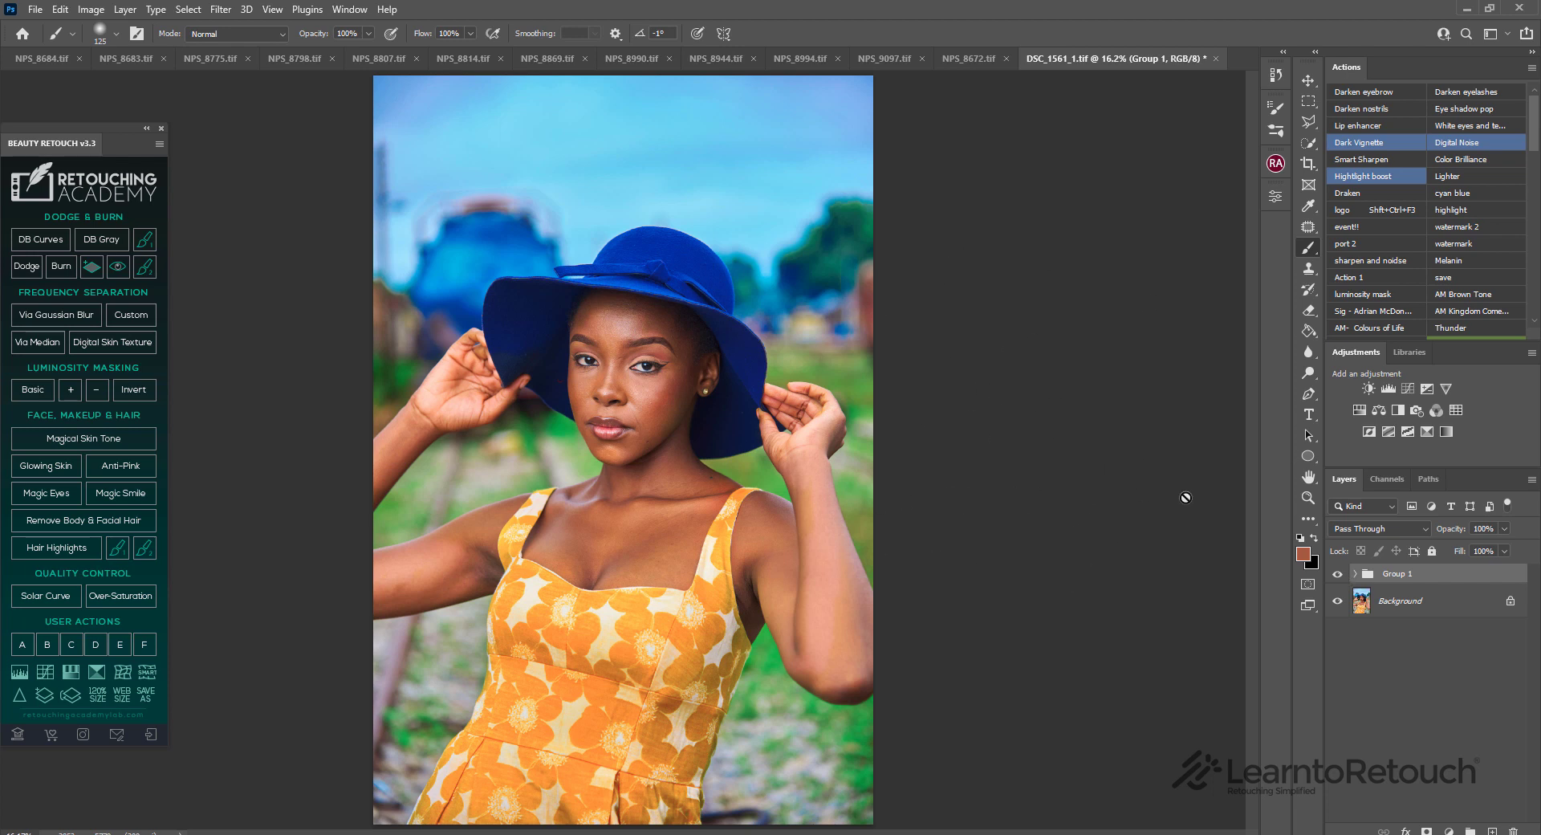
left_click(1339, 573)
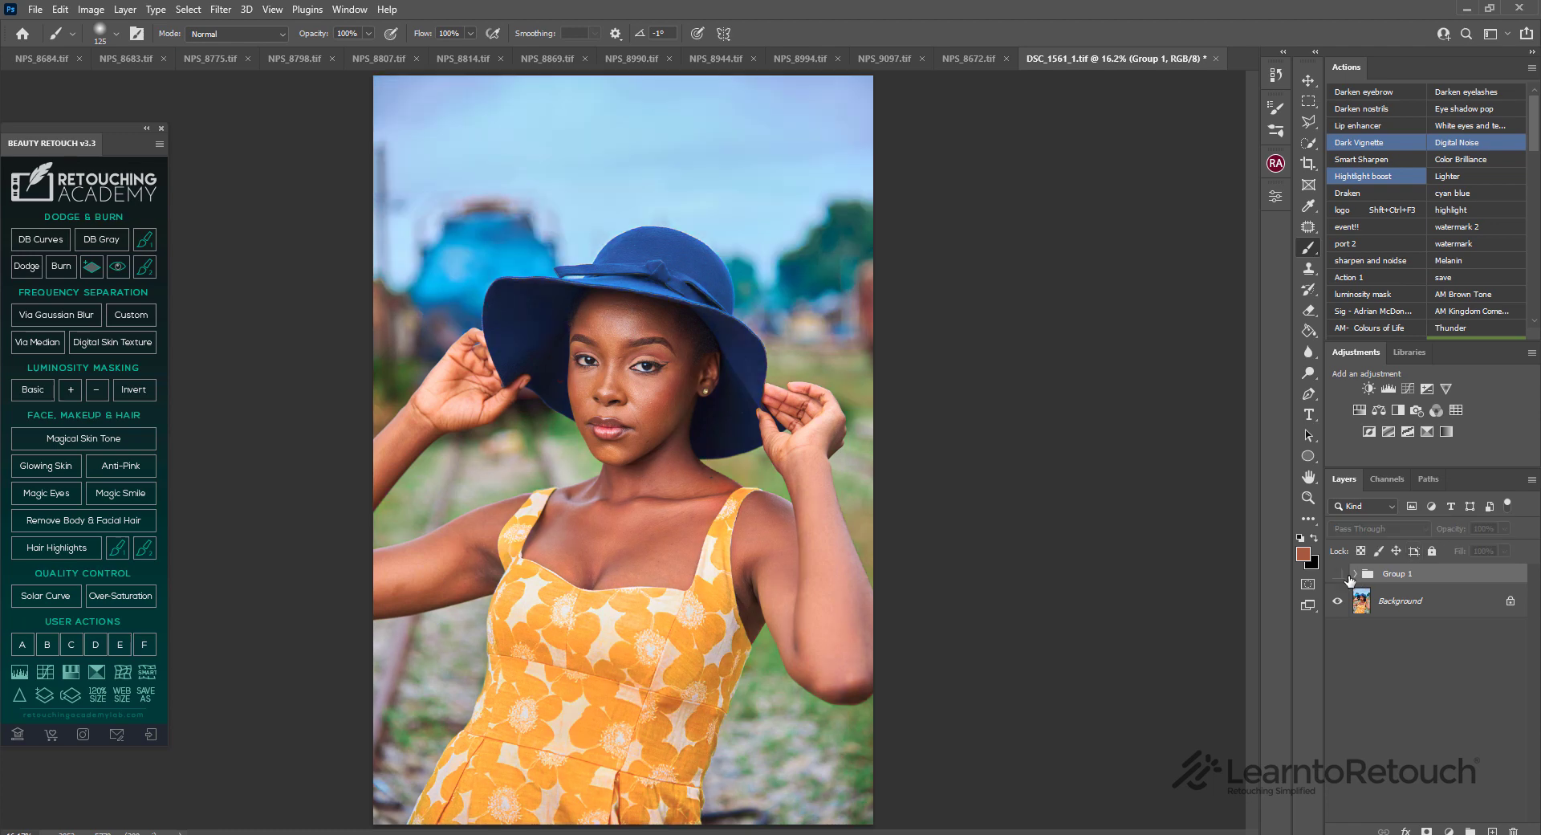
left_click(1339, 574)
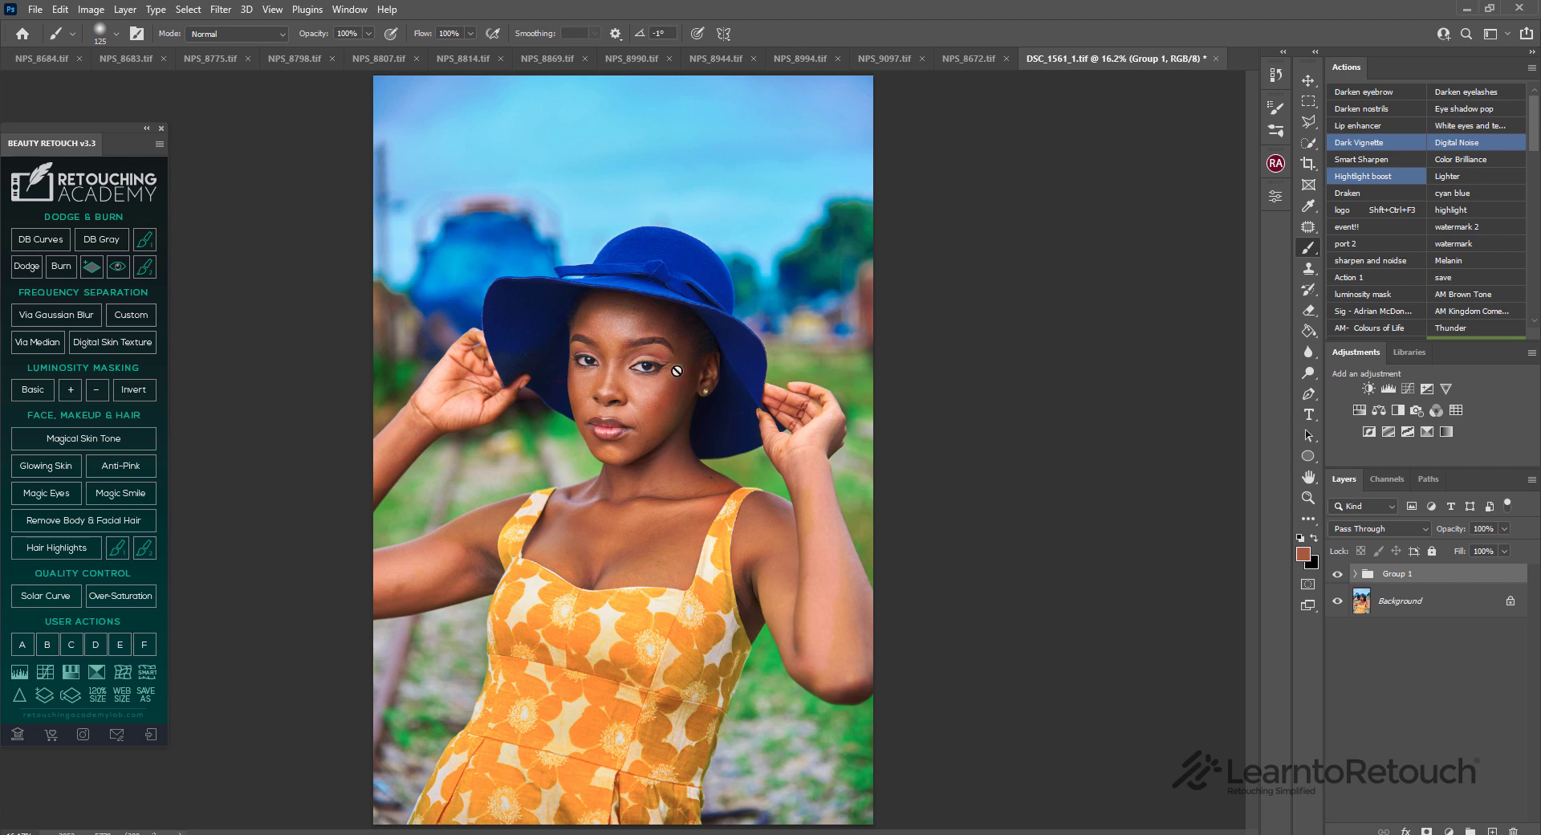
Add a Gradient Fill layer running ffba00 orange to transparent at about −28° from the top-left.
left_click(1449, 831)
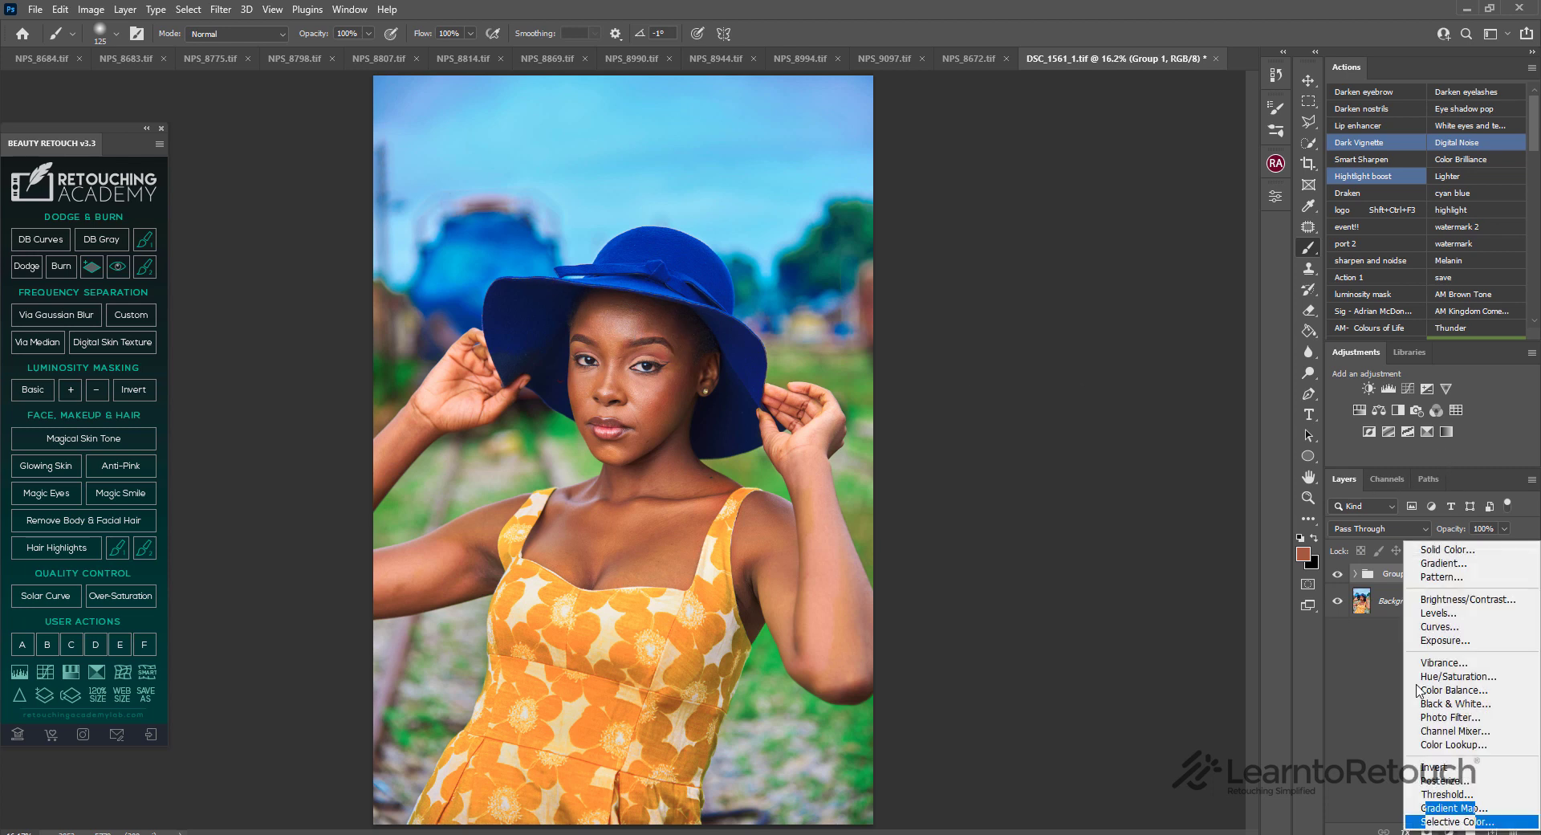
left_click(1430, 573)
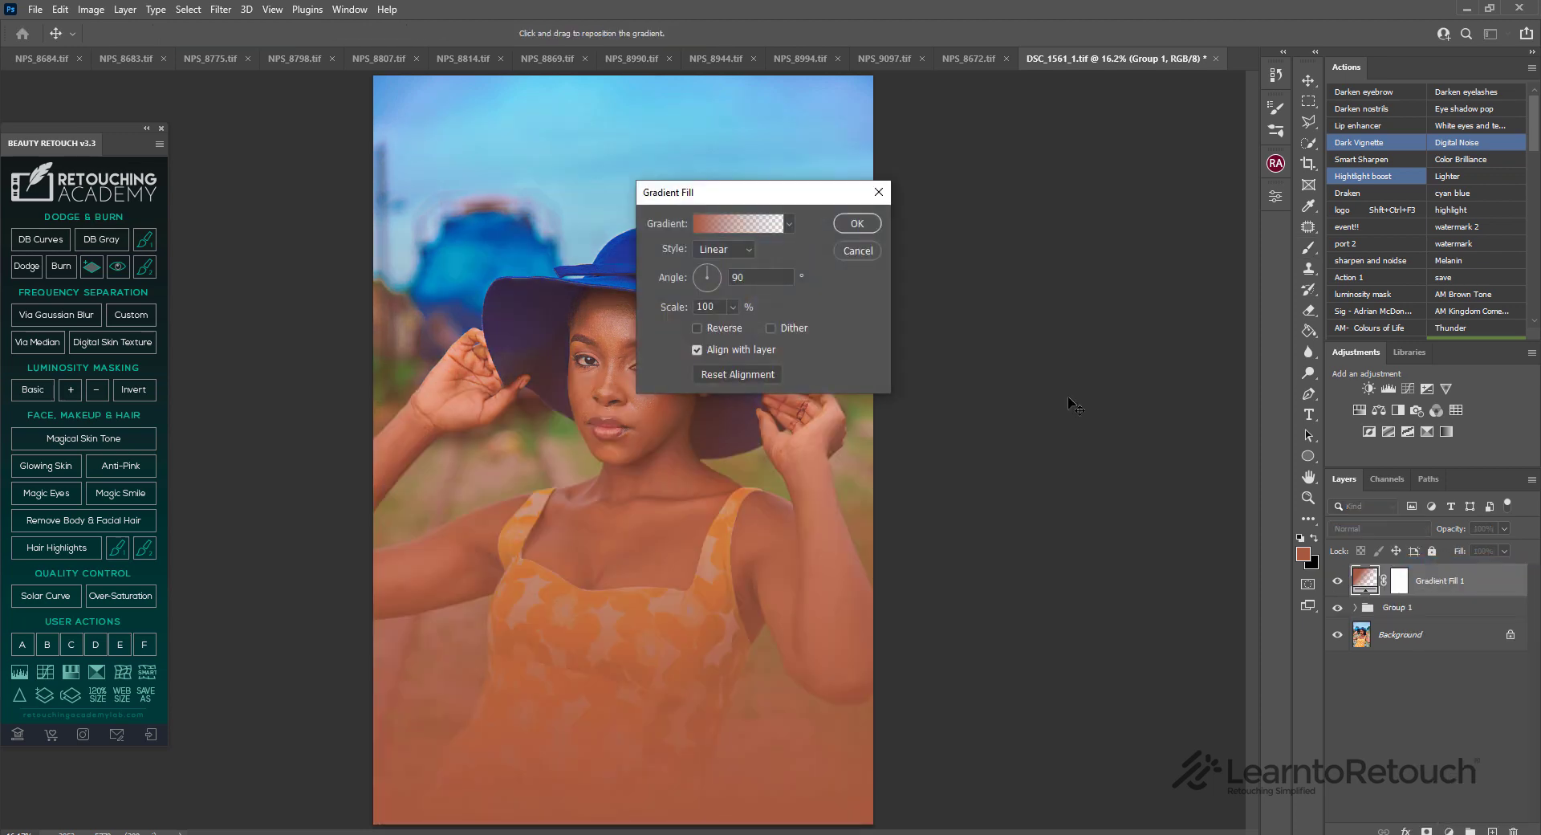
left_click(729, 225)
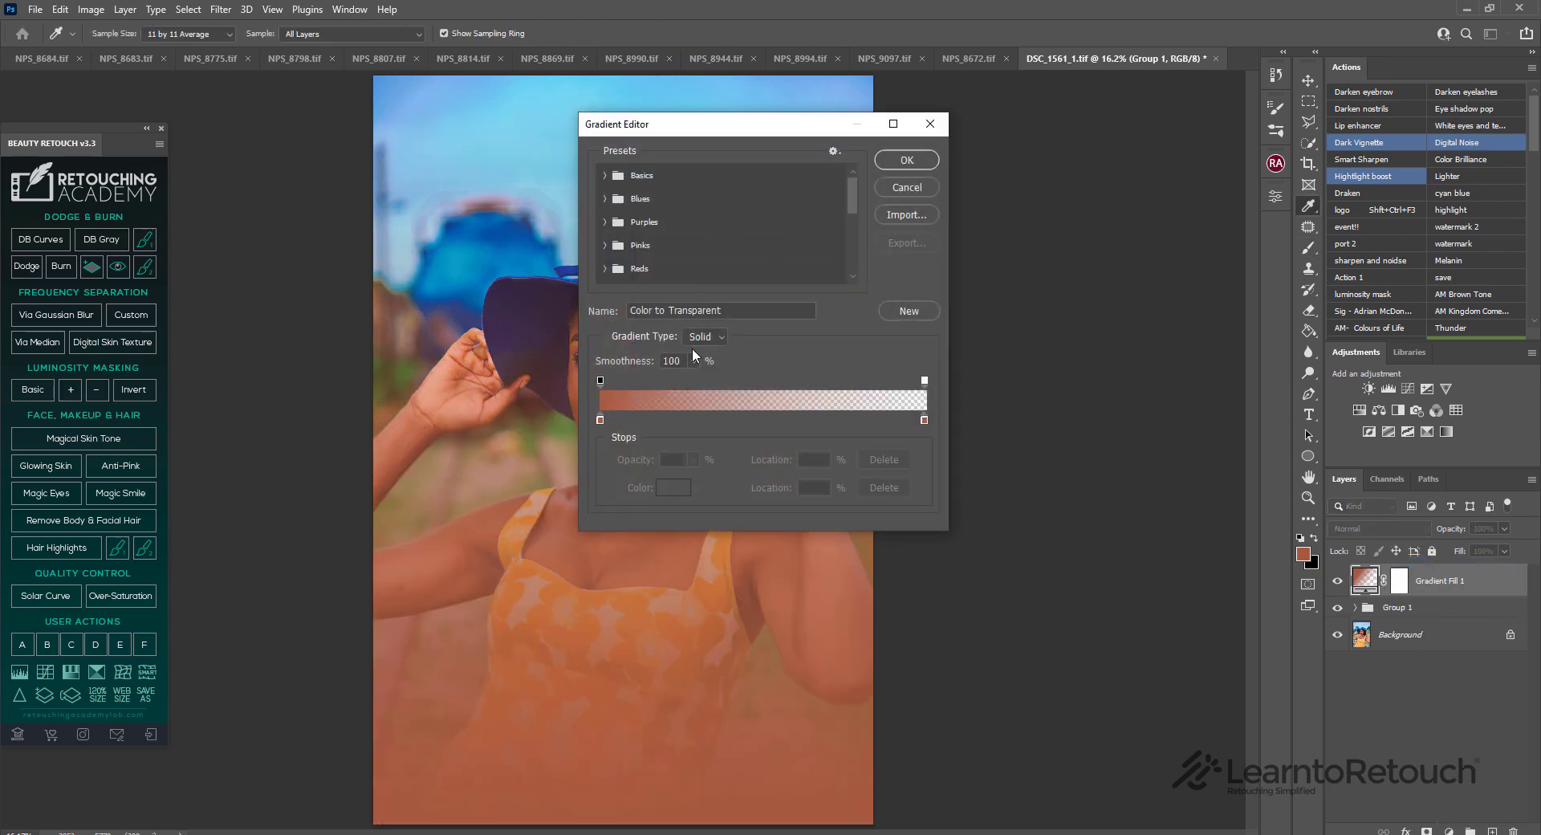
left_click(599, 419)
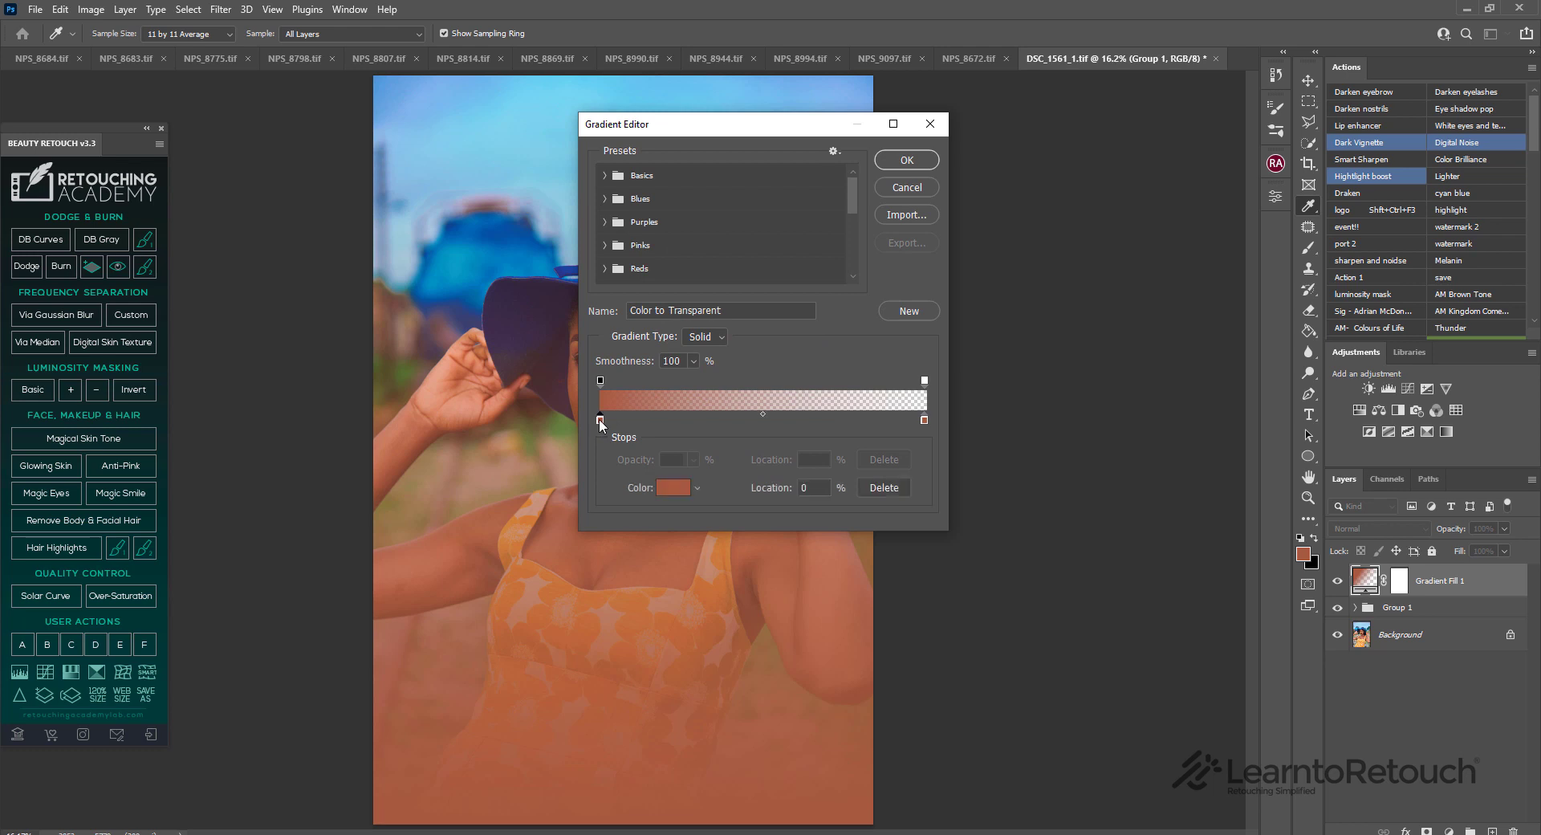
left_click(674, 487)
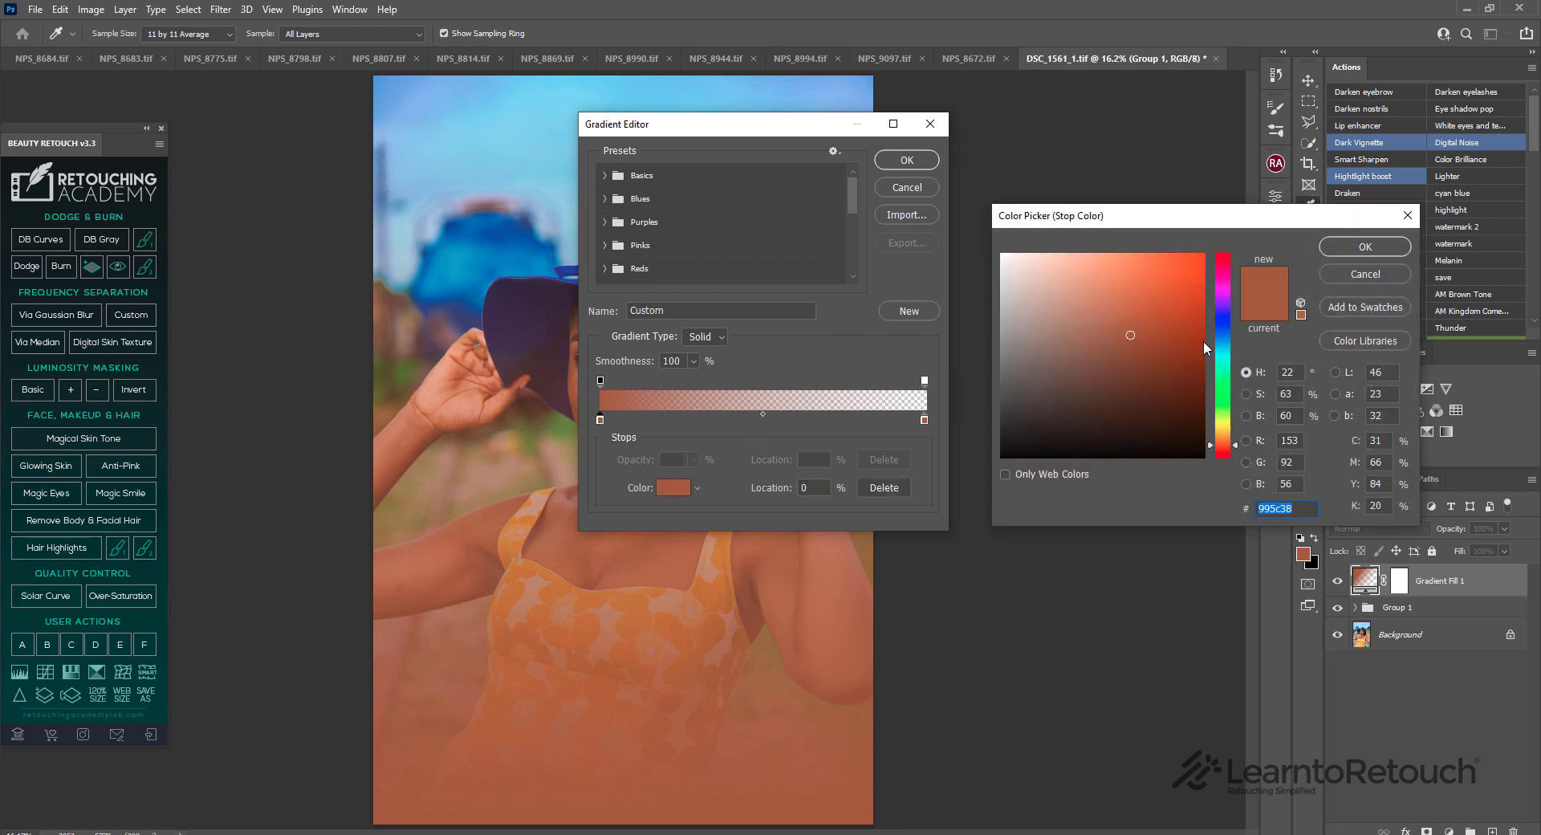
left_click_drag(1223, 417, 1223, 433)
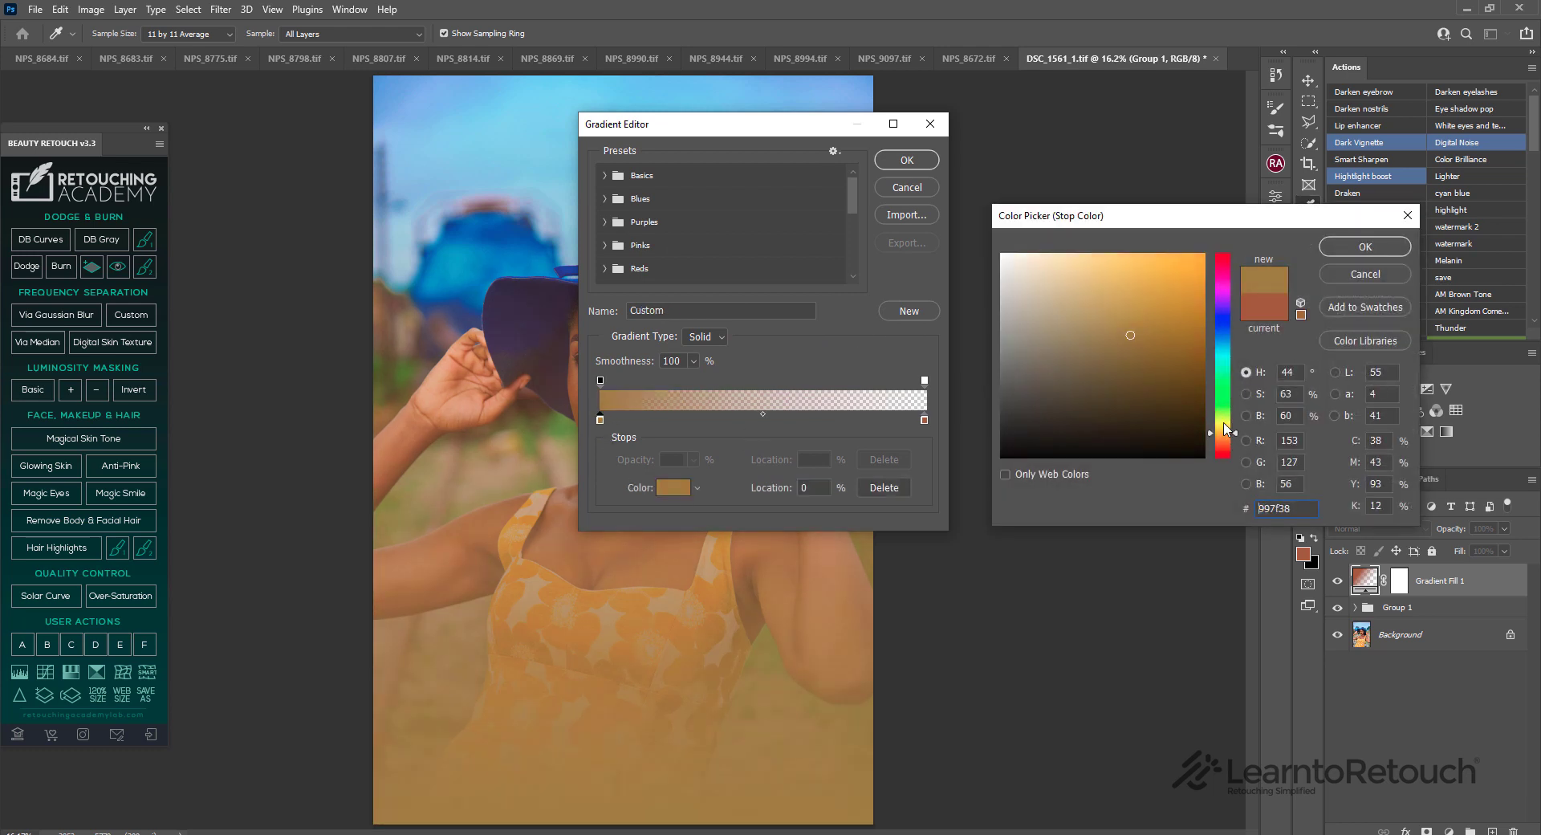
left_click_drag(1211, 276, 1203, 254)
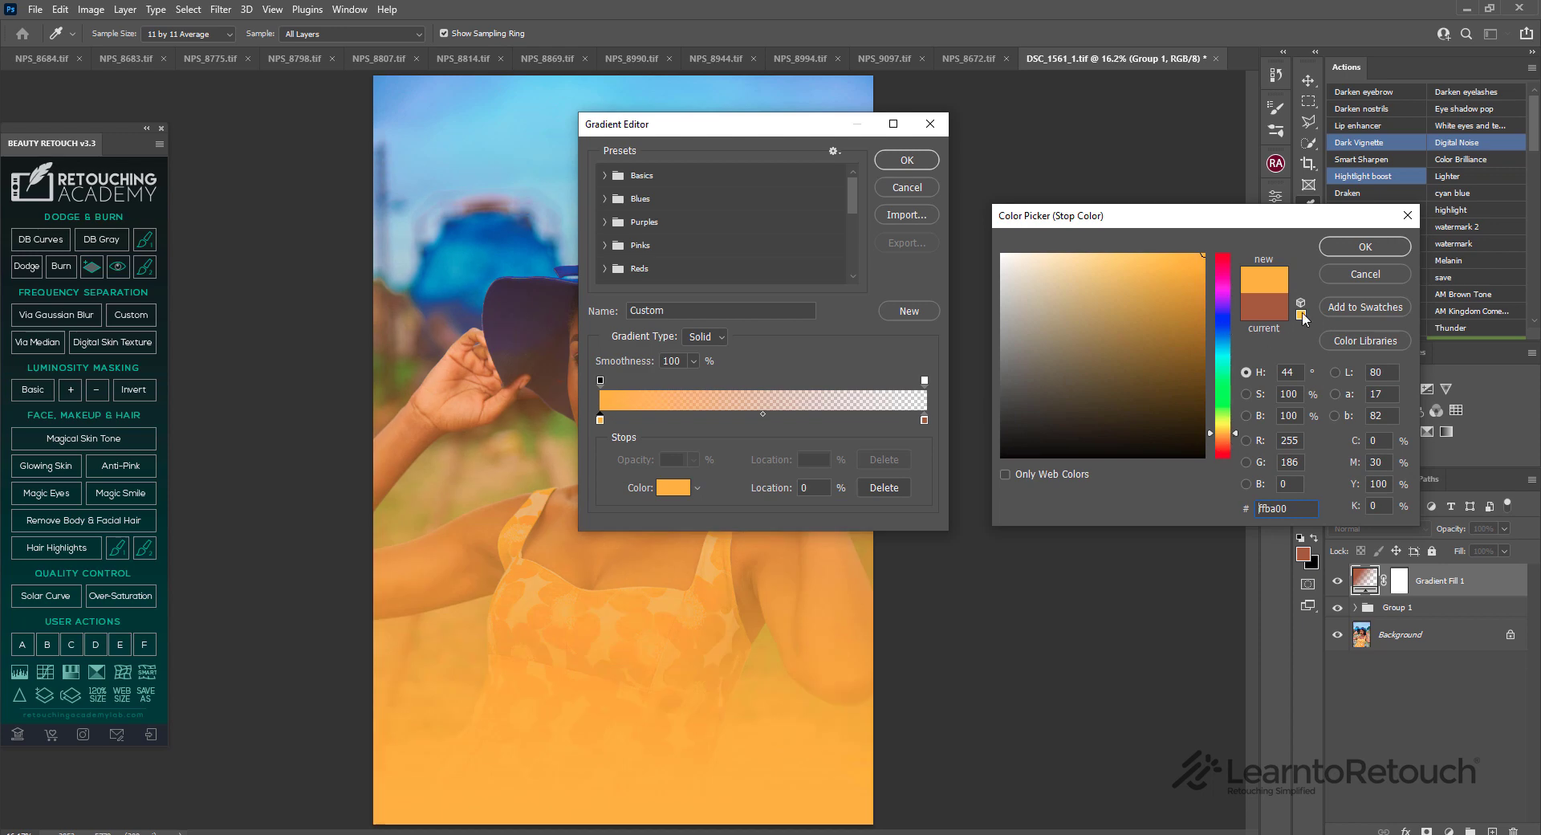
left_click(1365, 247)
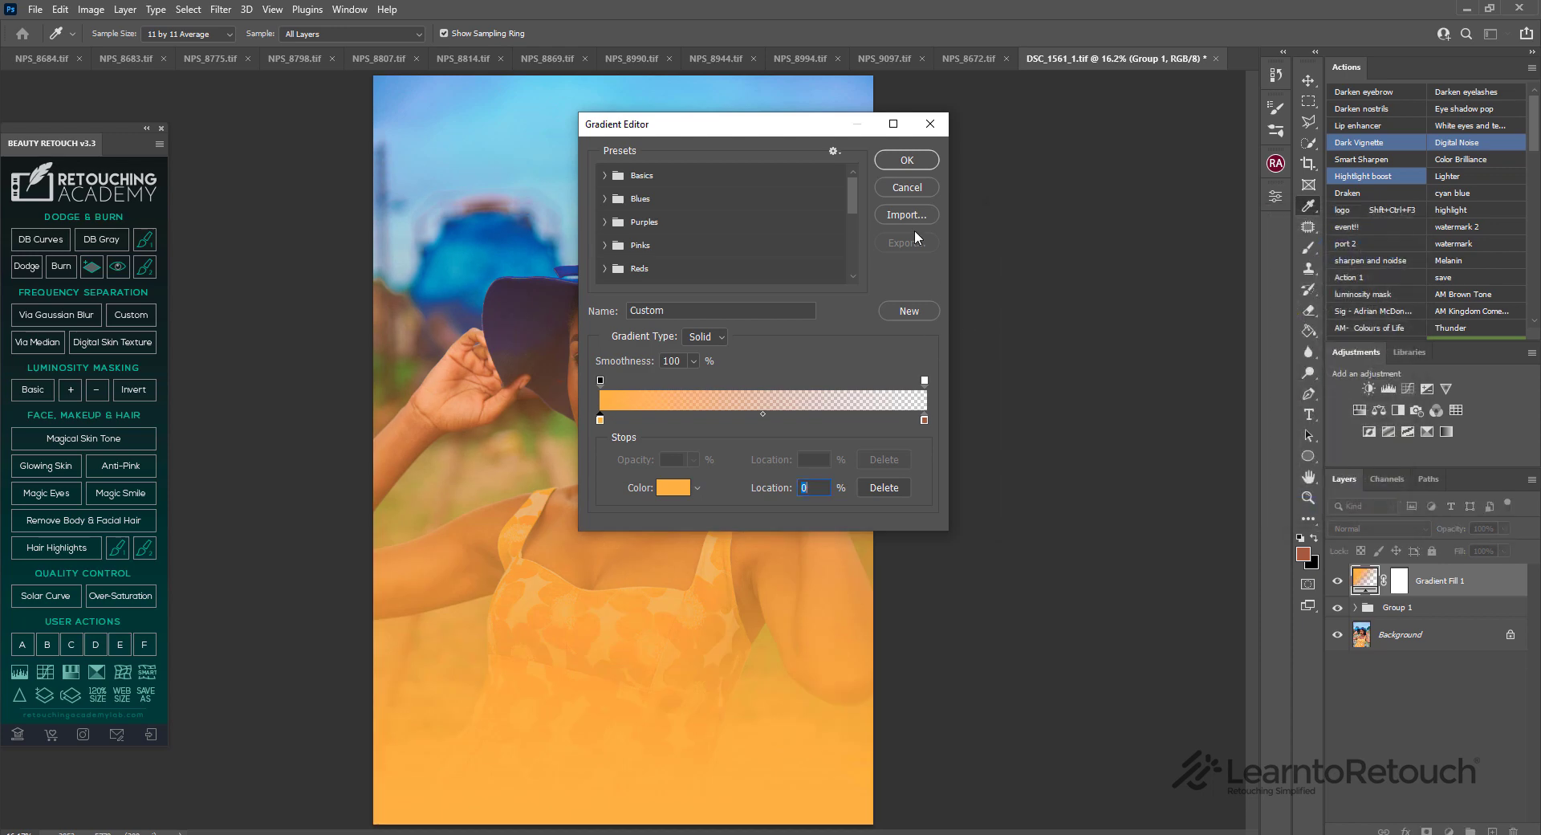
left_click(886, 161)
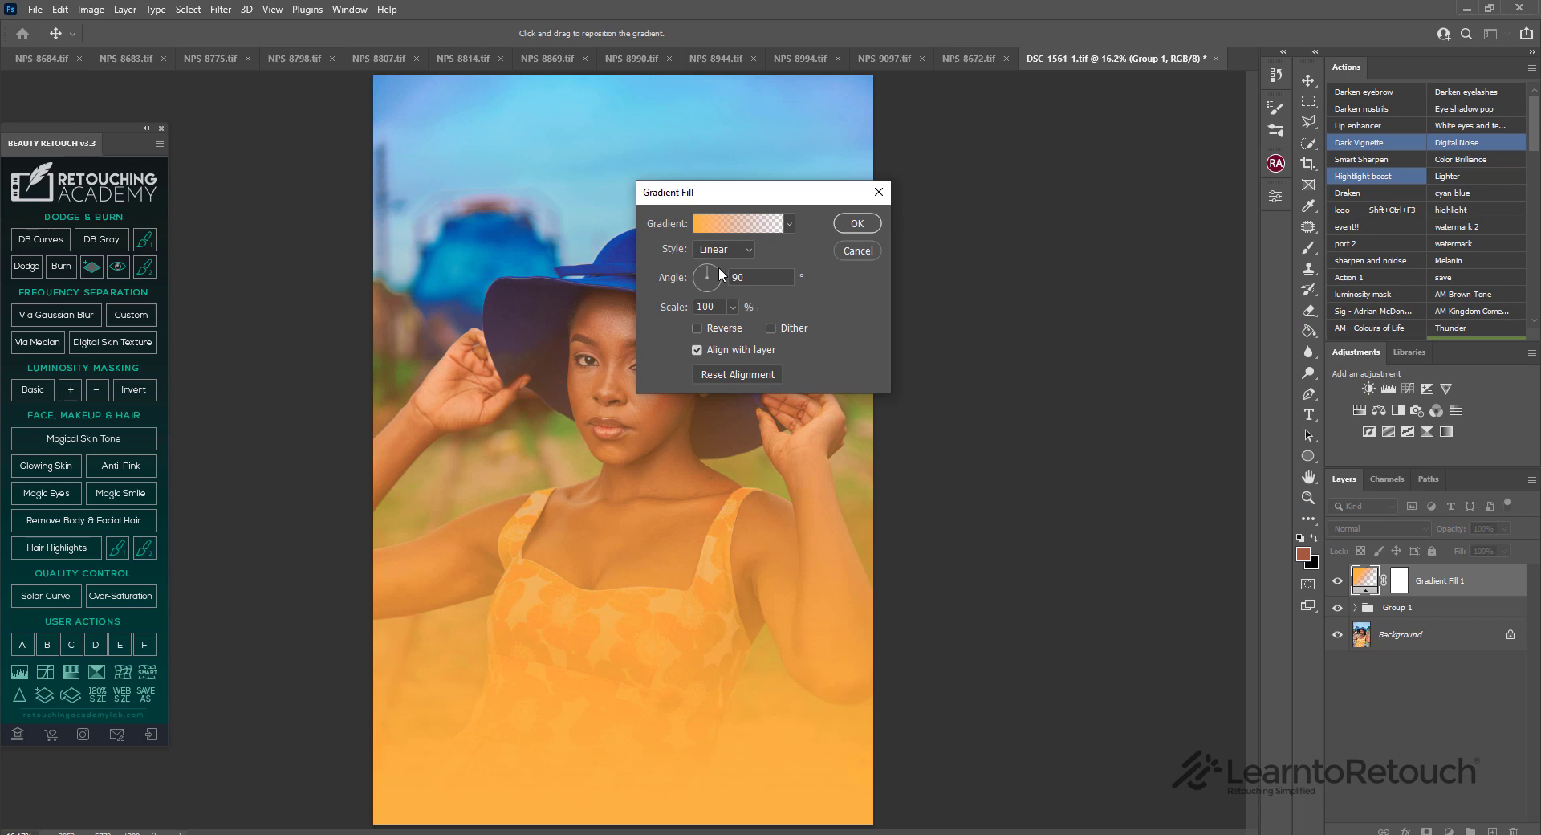
left_click_drag(719, 277, 718, 282)
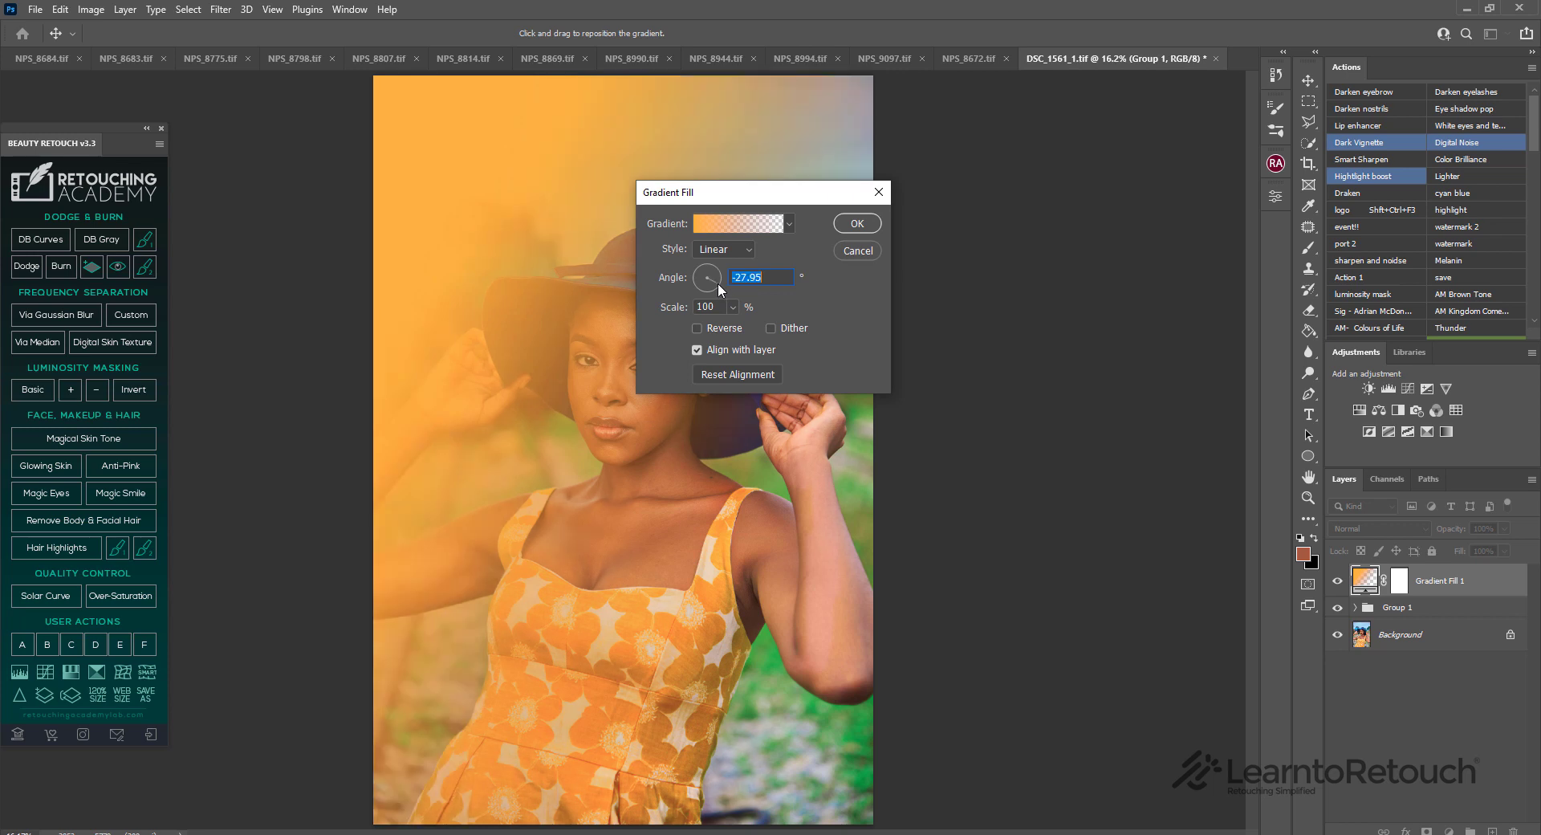
left_click(857, 223)
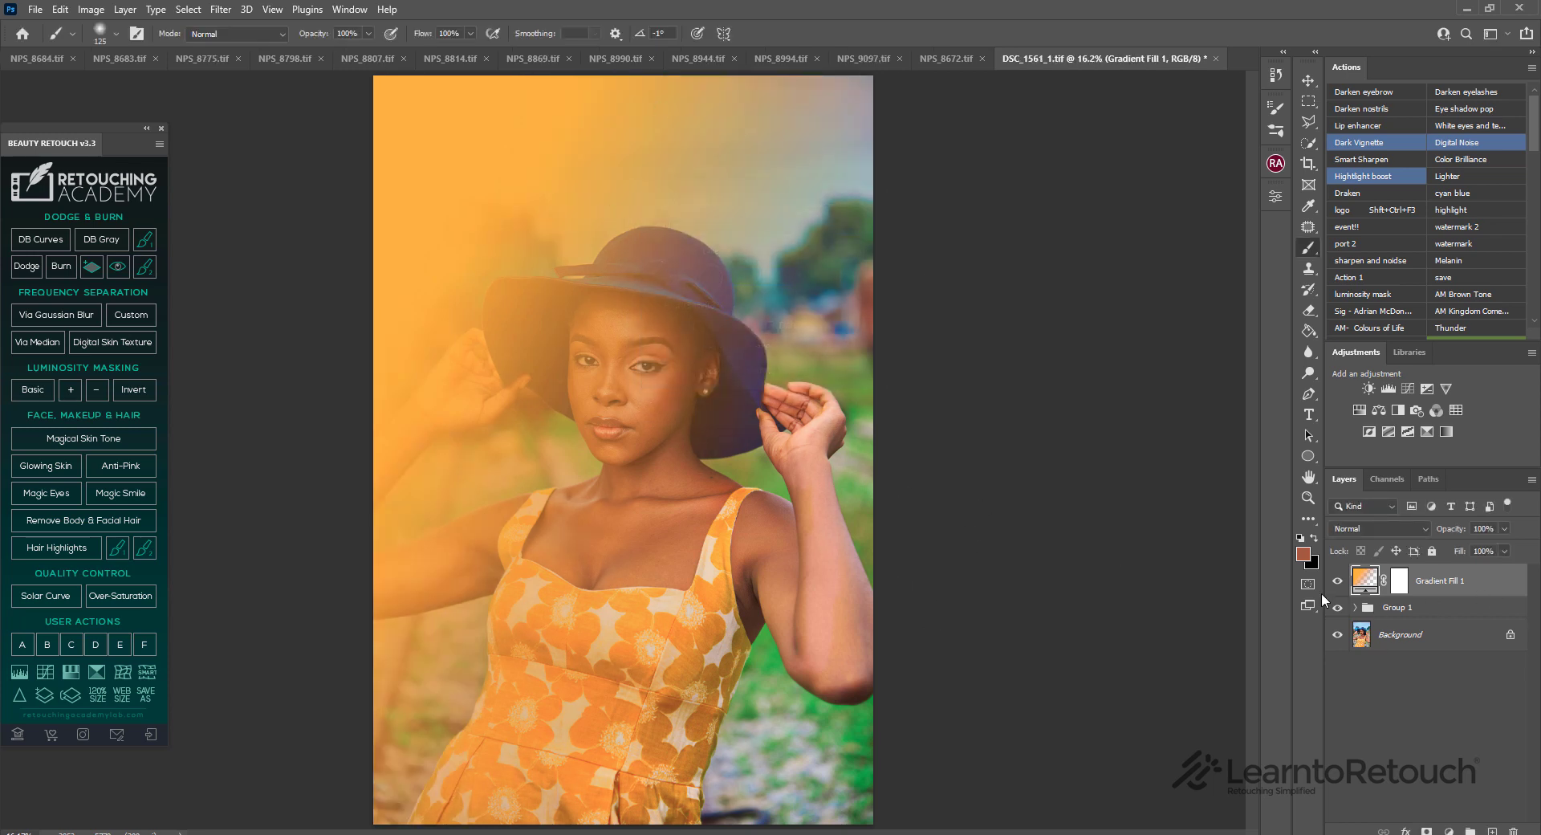
Set Gradient Fill 1 to Screen blend mode and invert its mask to black.
left_click(1384, 528)
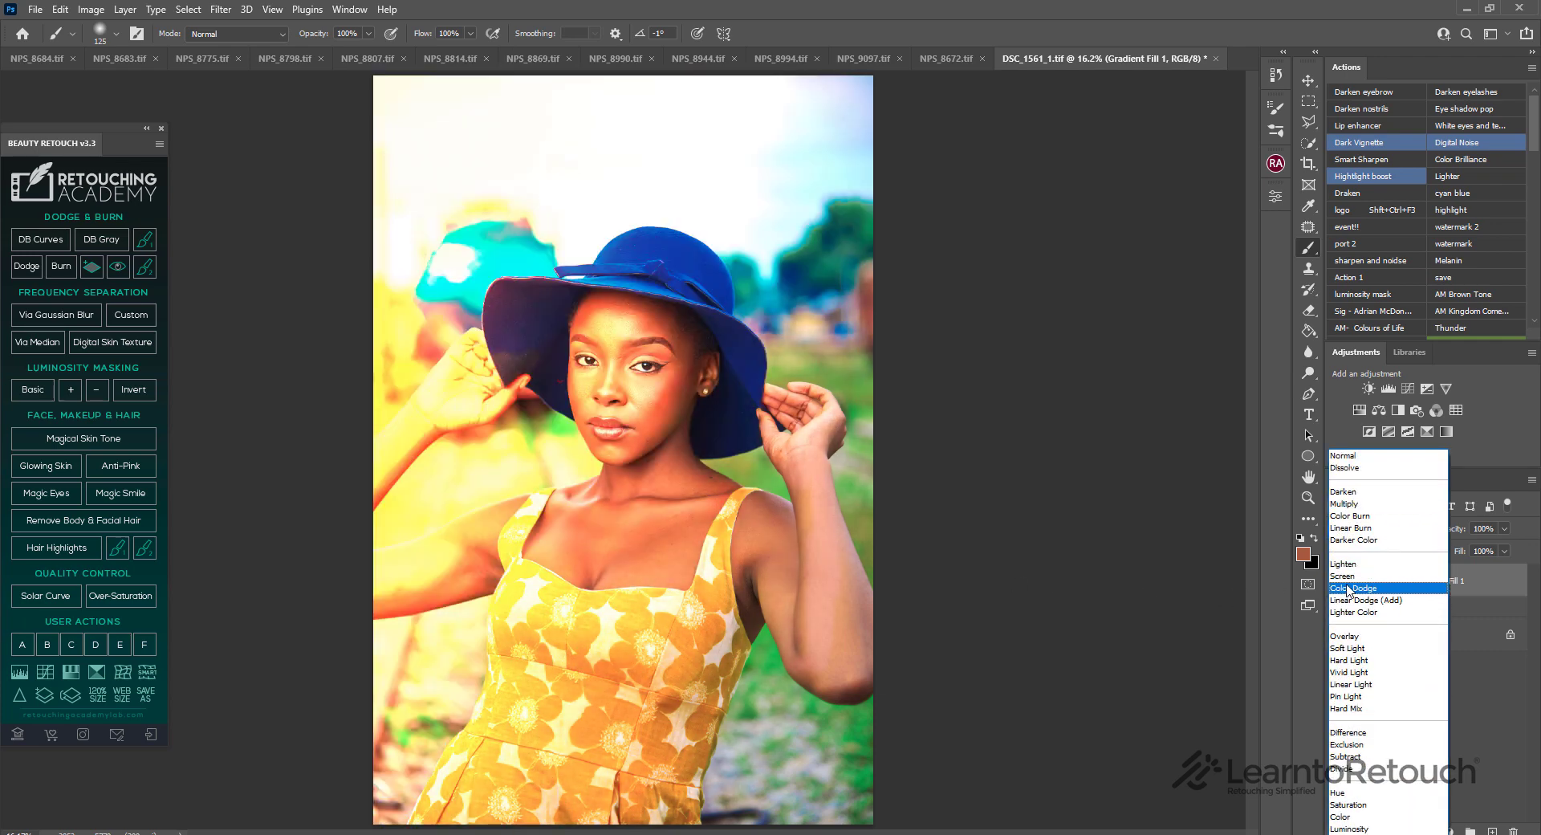
left_click(1344, 576)
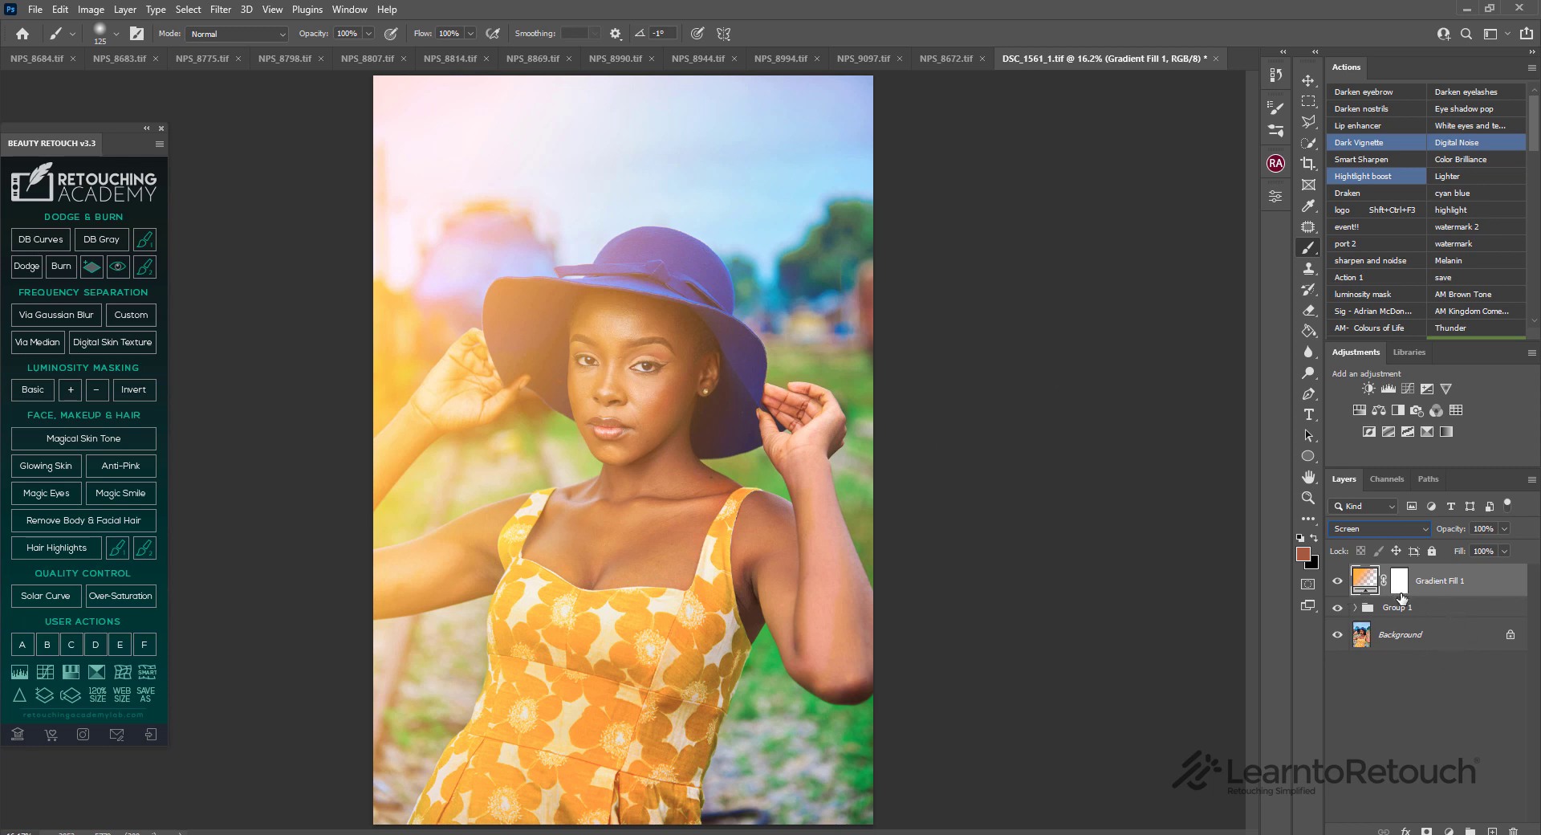
left_click(1400, 590)
key("ctrl+i")
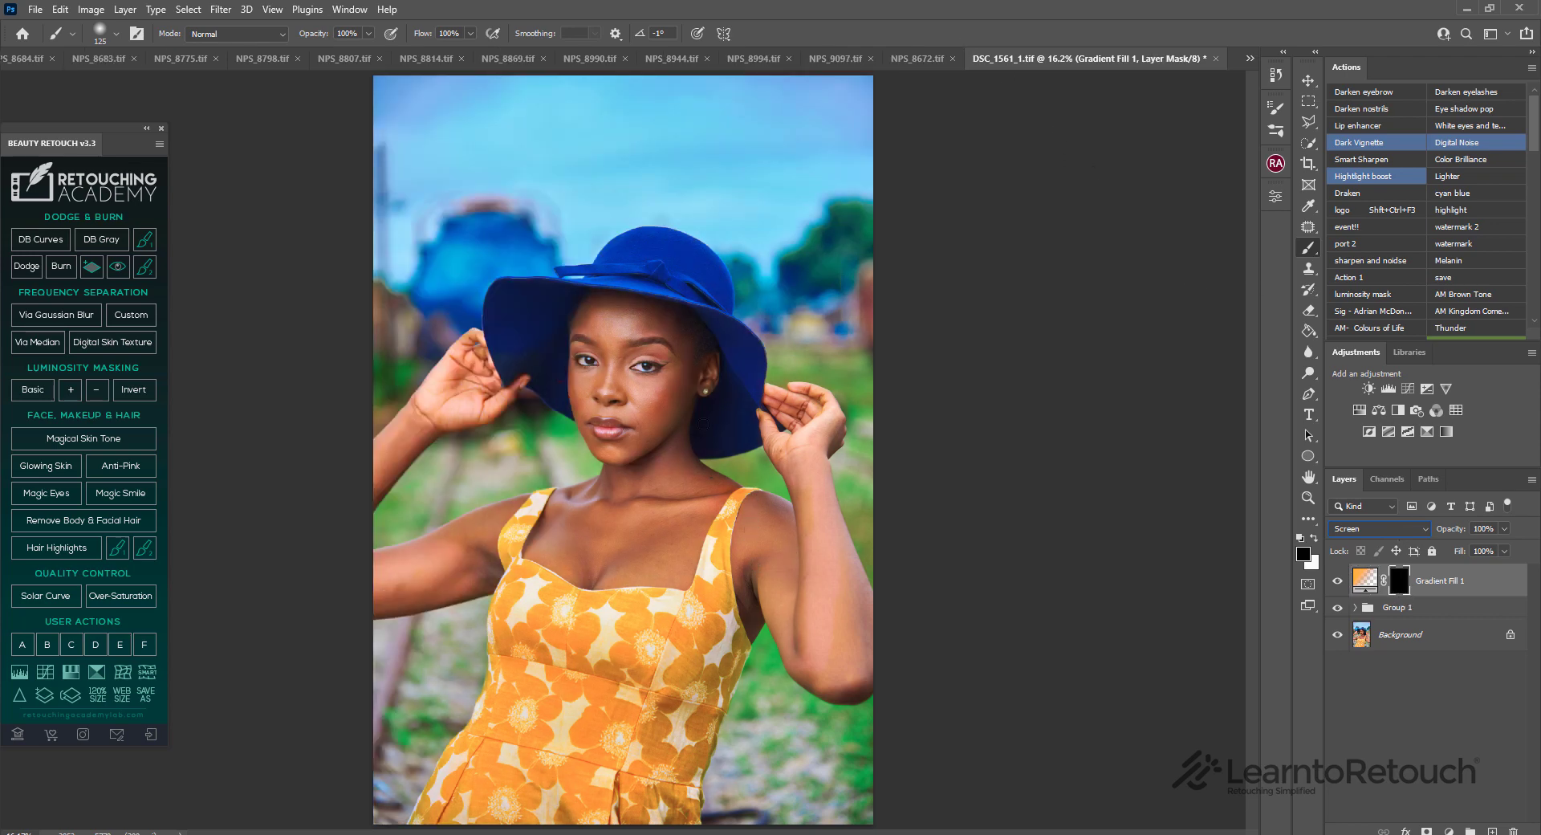
Make white the foreground colour and enlarge the soft brush to cover the top-left corner.
right_click(1304, 257)
left_click(1313, 537)
key("bracketright")
key("bracketright")
key("bracketright")
key("bracketleft")
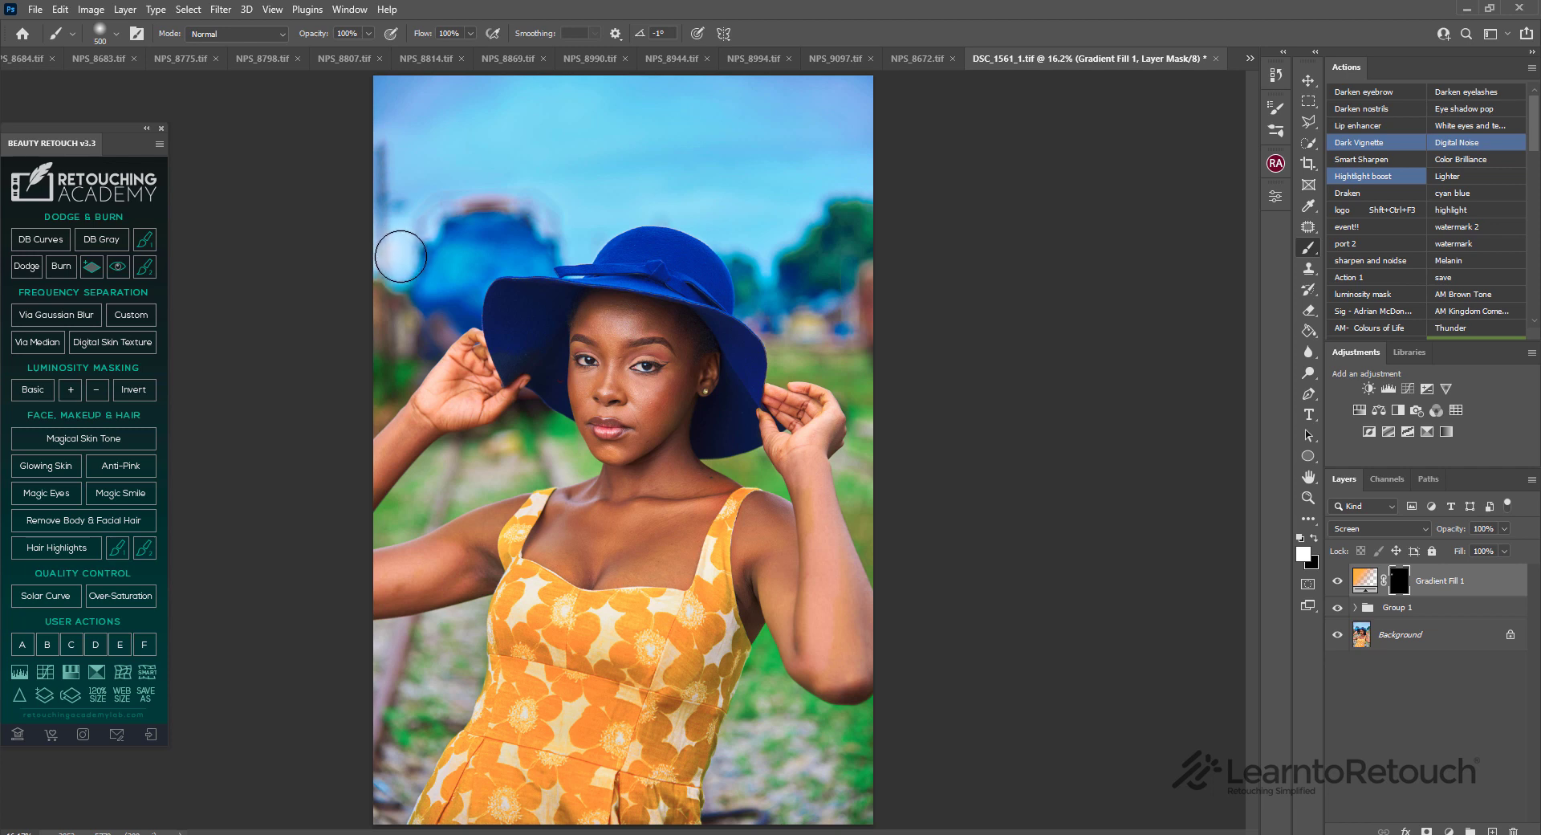
key("bracketright")
key("bracketright")
key("bracketright")
key("bracketright")
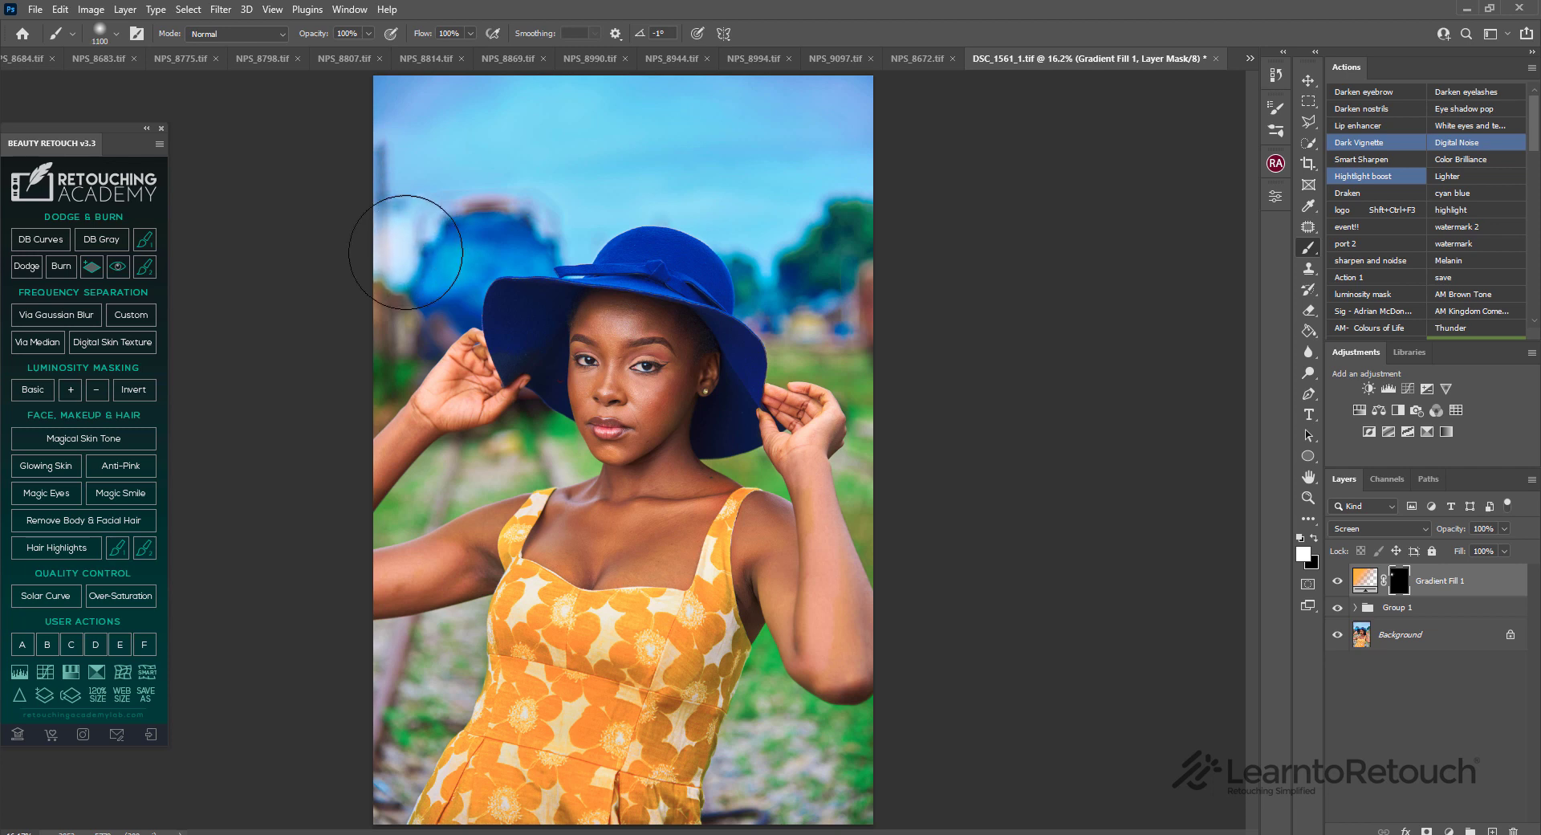
key("bracketright")
key("bracketright")
key("bracketright")
key("bracketright")
key("bracketright")
key("bracketright")
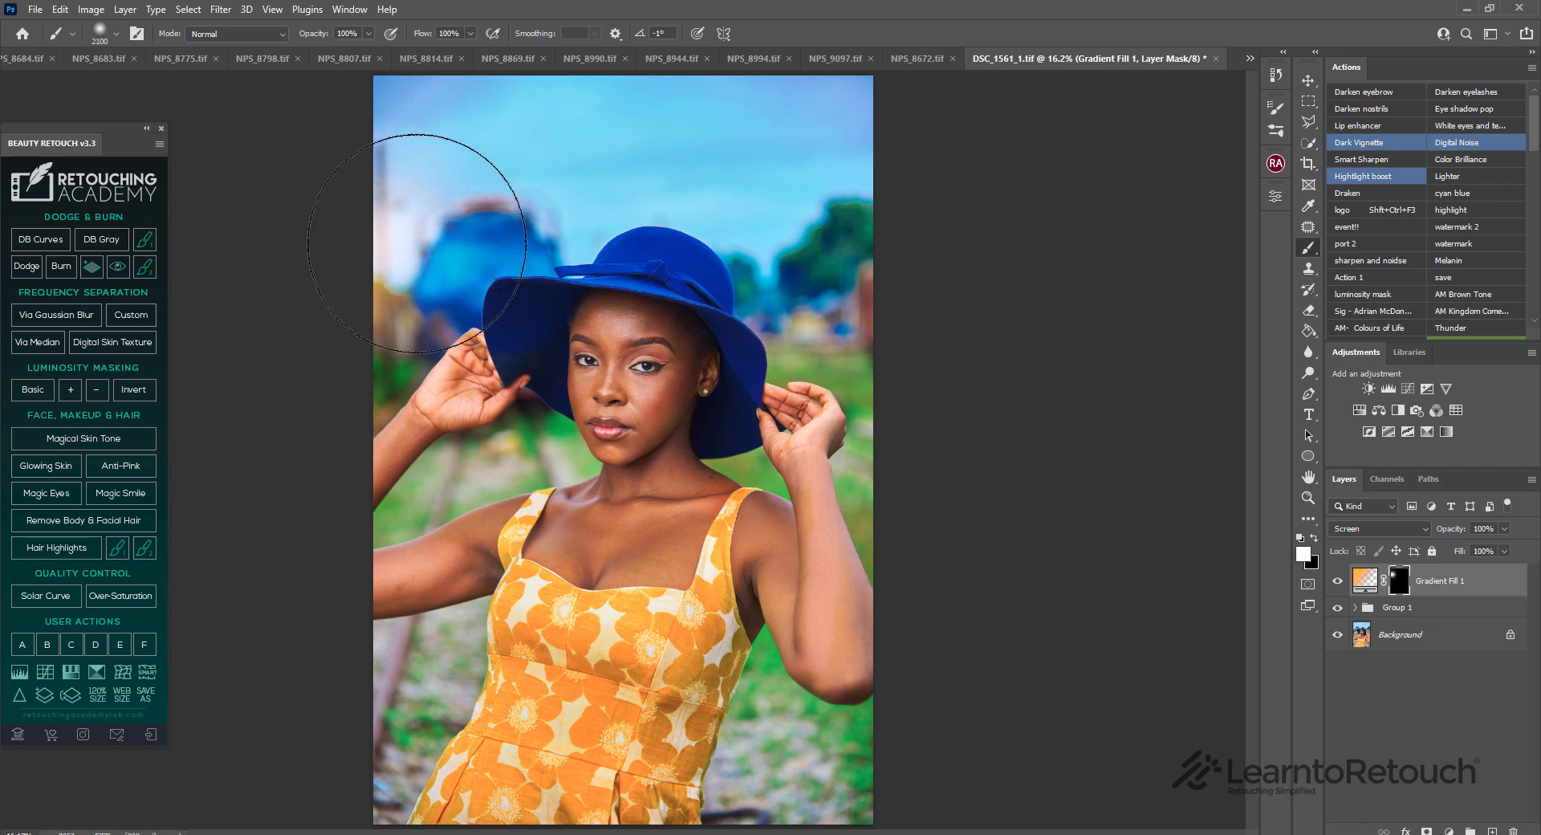
key("bracketright")
key("bracketright")
key("bracketright")
key("bracketright")
key("bracketright")
key("bracketright")
key("bracketright")
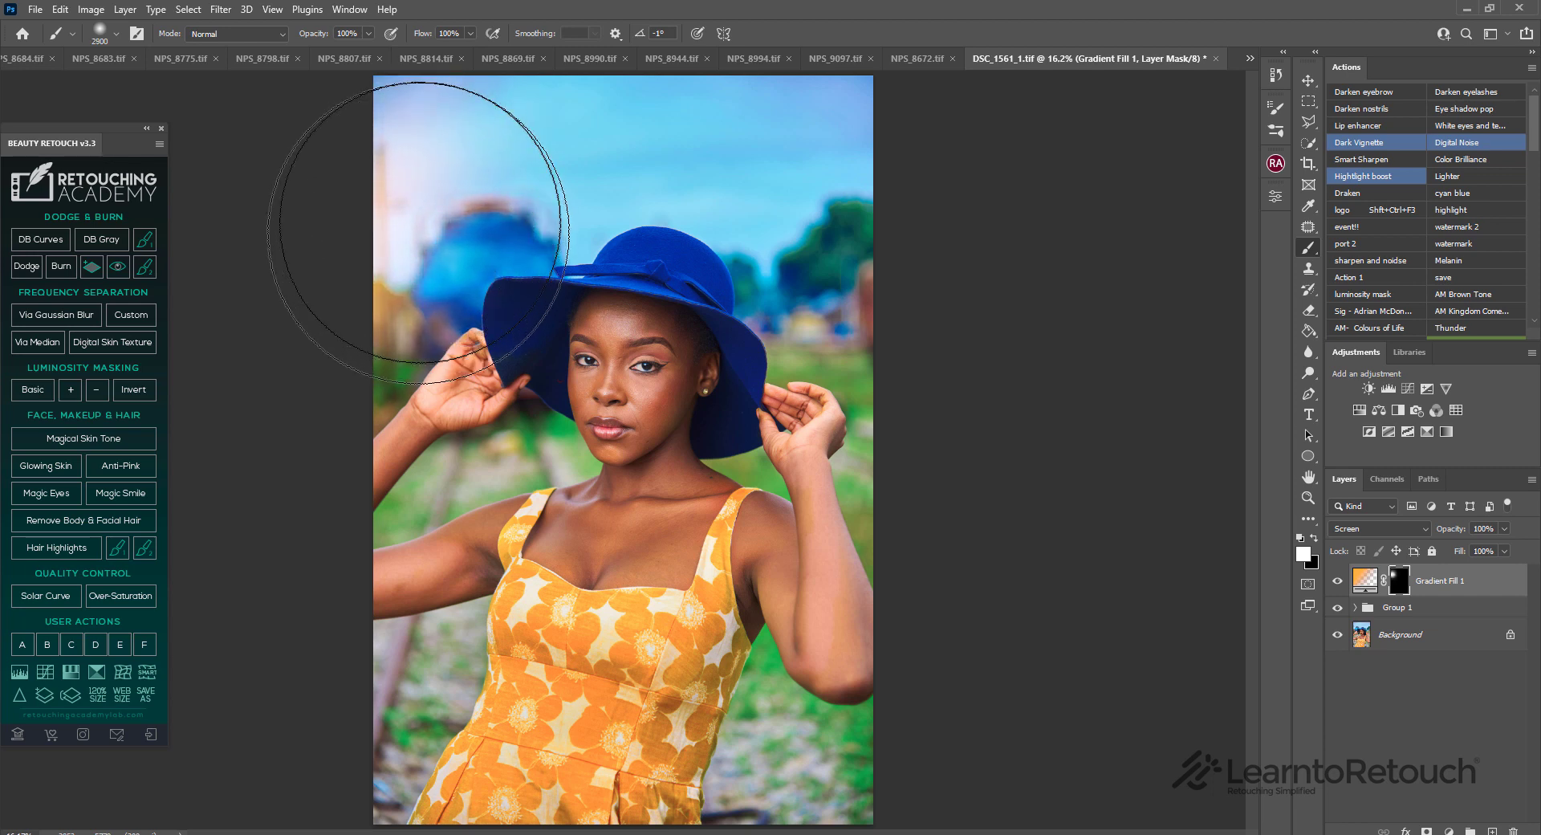
key("bracketright")
key("bracketright")
key("bracketright")
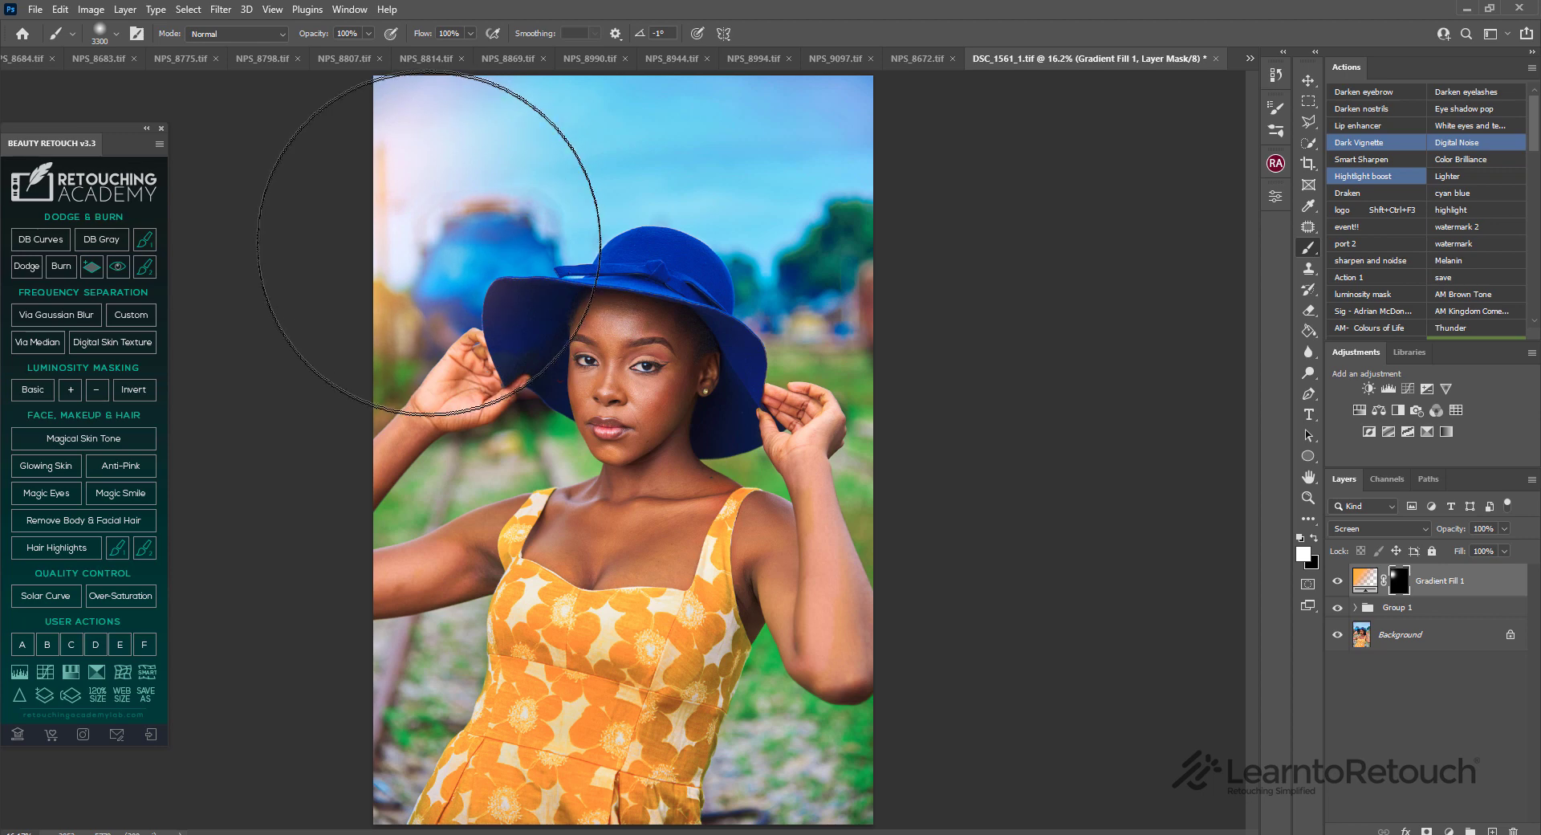
key("bracketright")
key("bracketright")
key("bracketright")
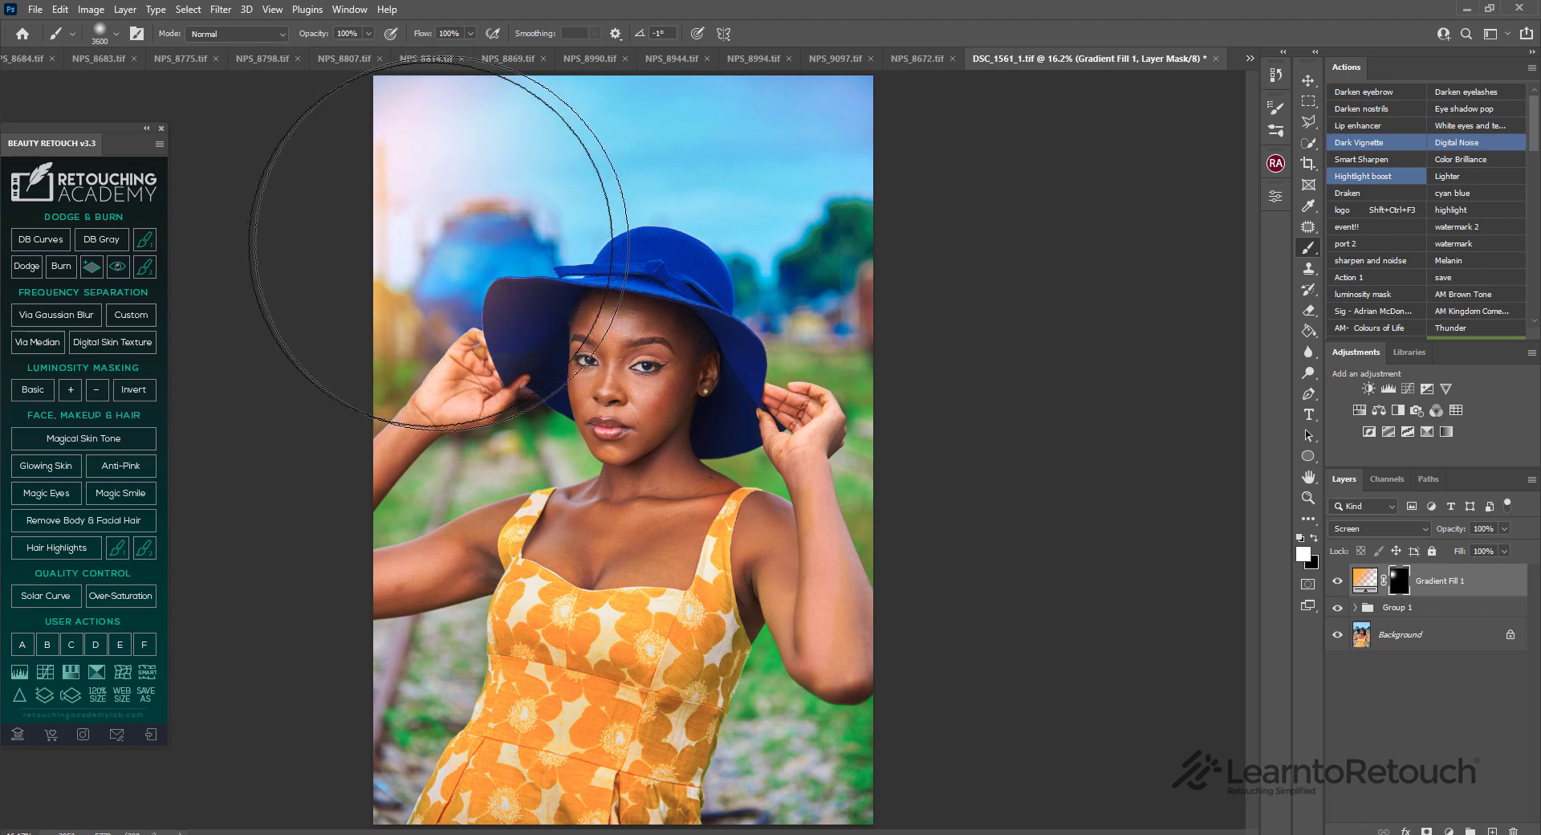
left_click(422, 272)
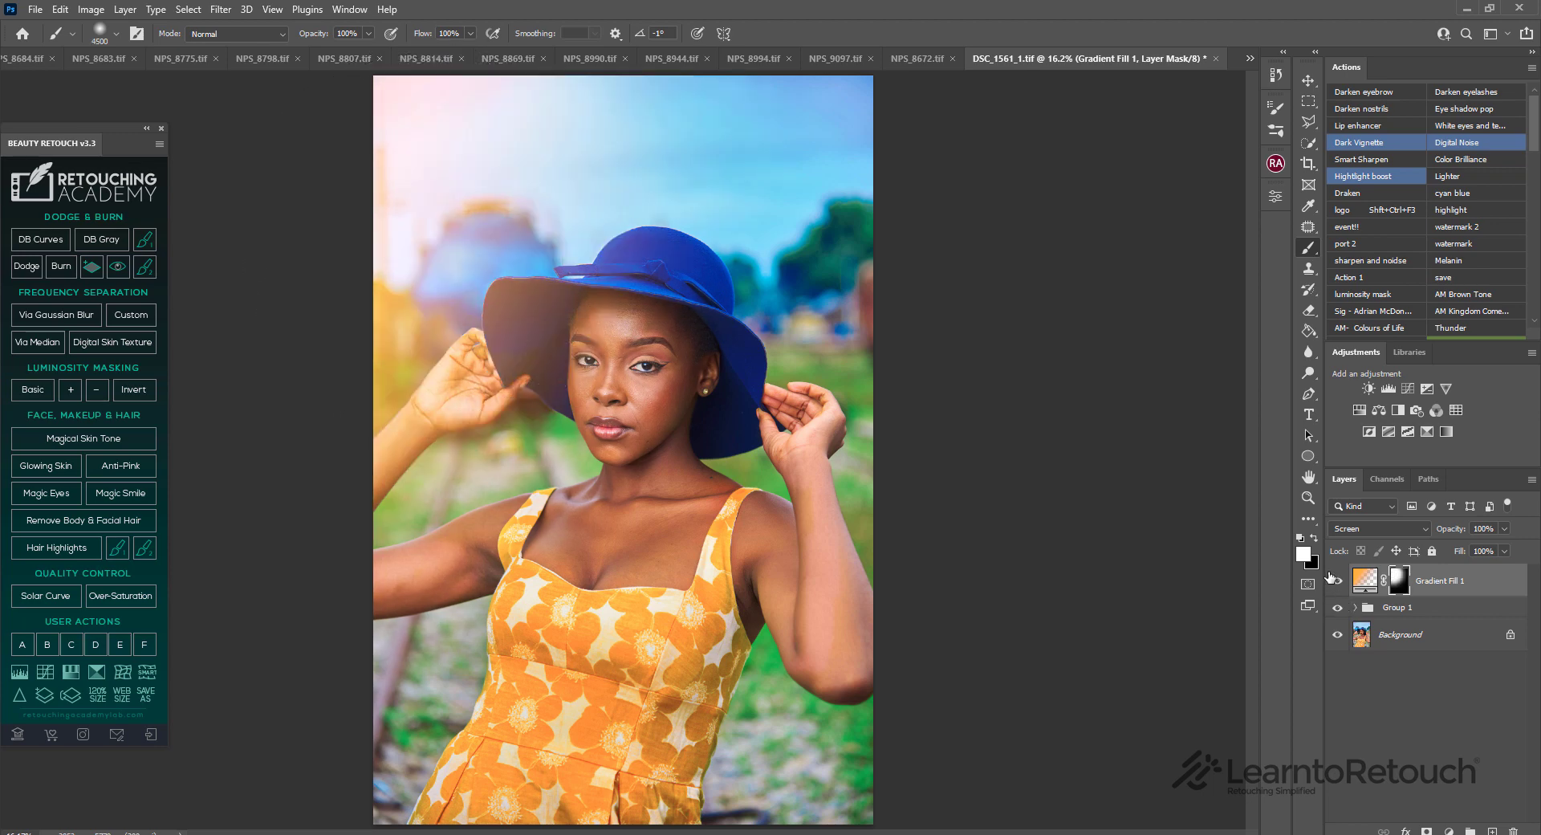
left_click(1338, 581)
left_click(1338, 581)
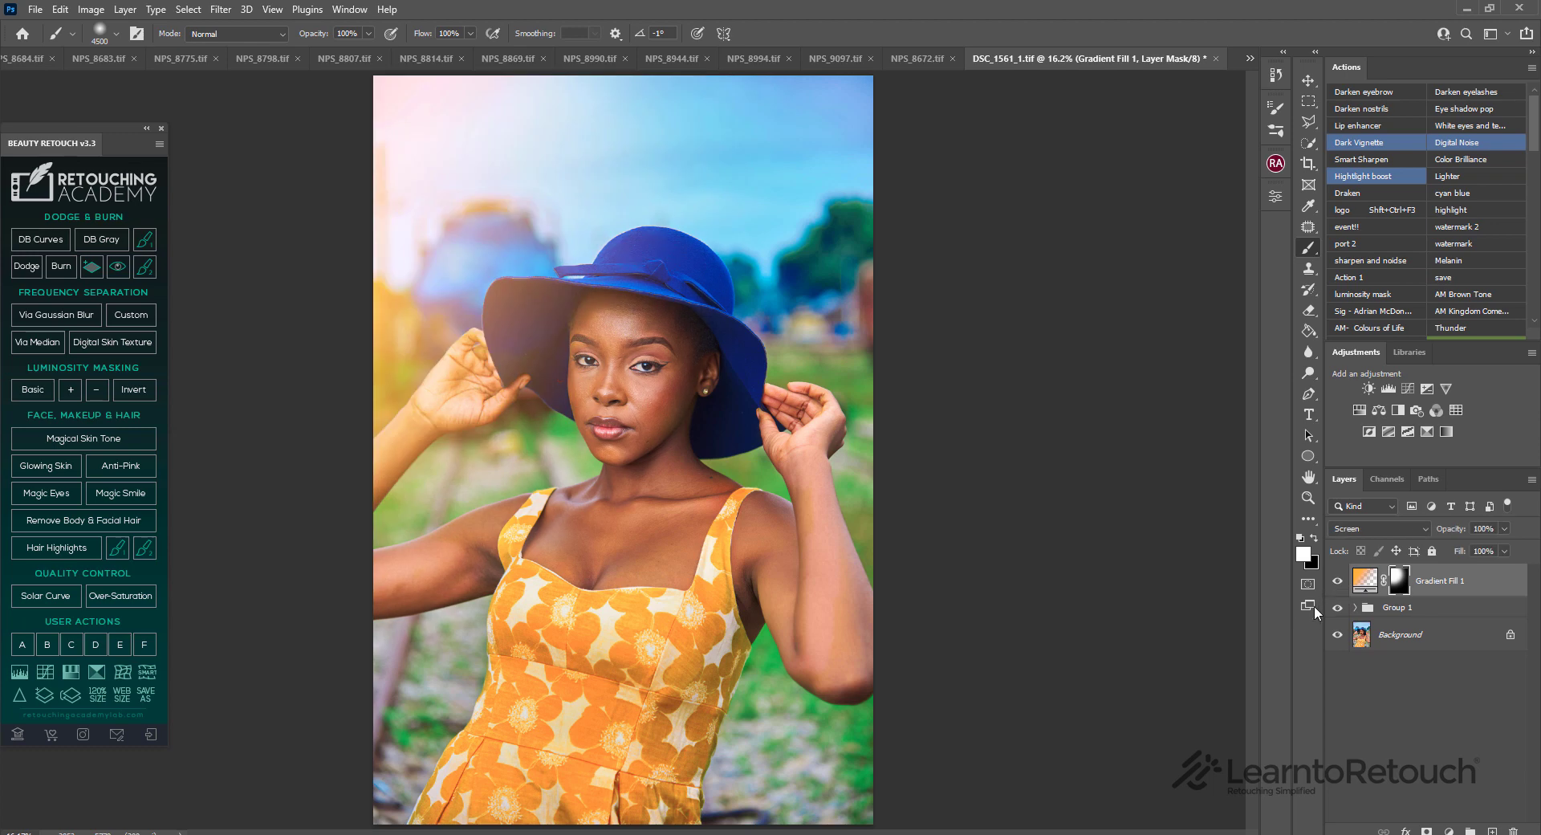